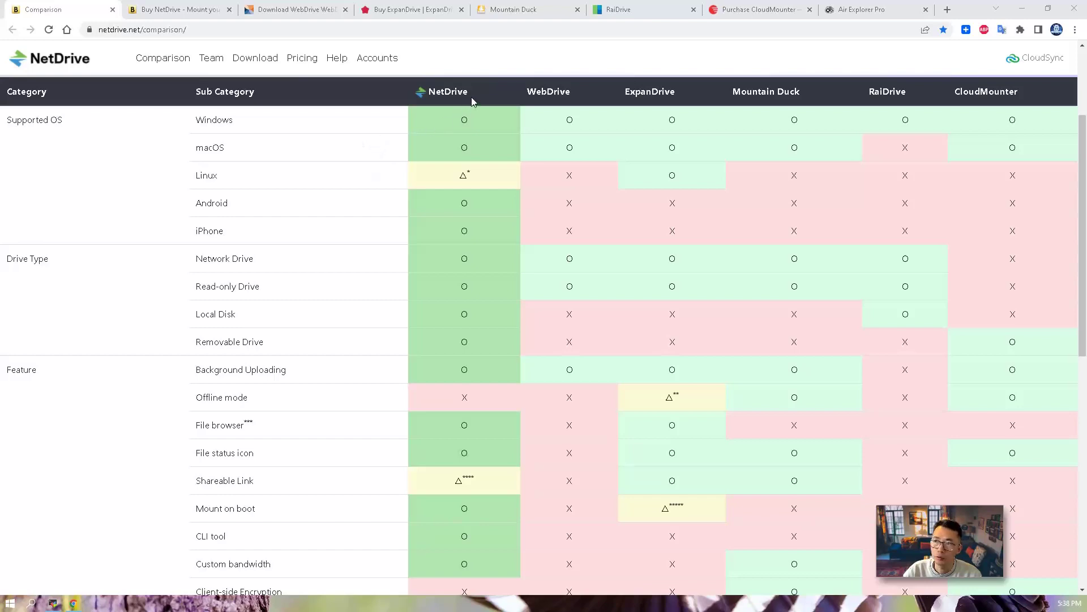
scroll(472, 454, "down", 8)
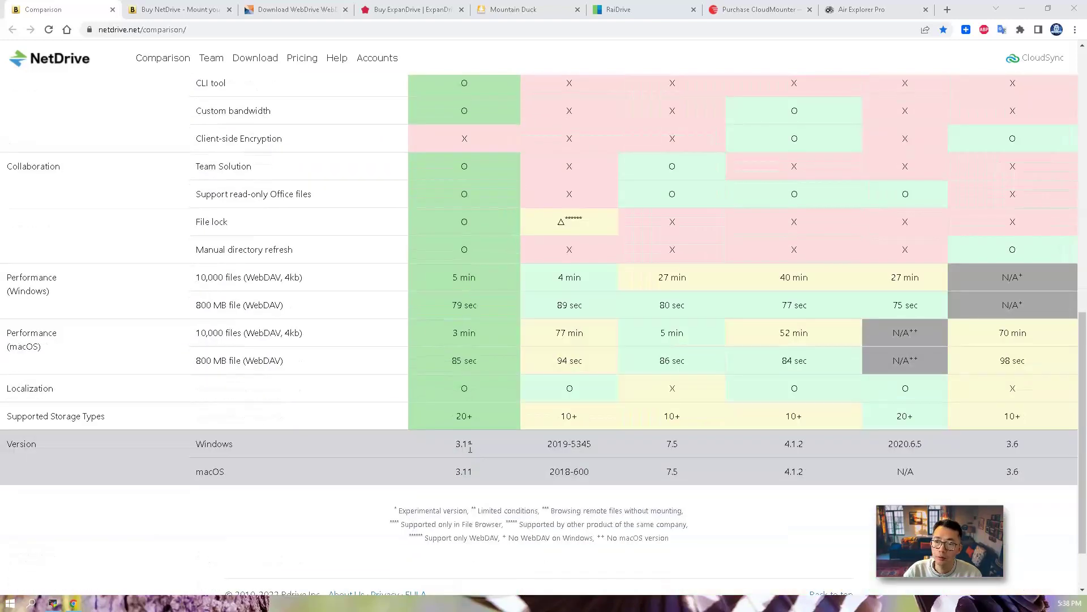
scroll(470, 450, "up", 6)
scroll(469, 446, "up", 4)
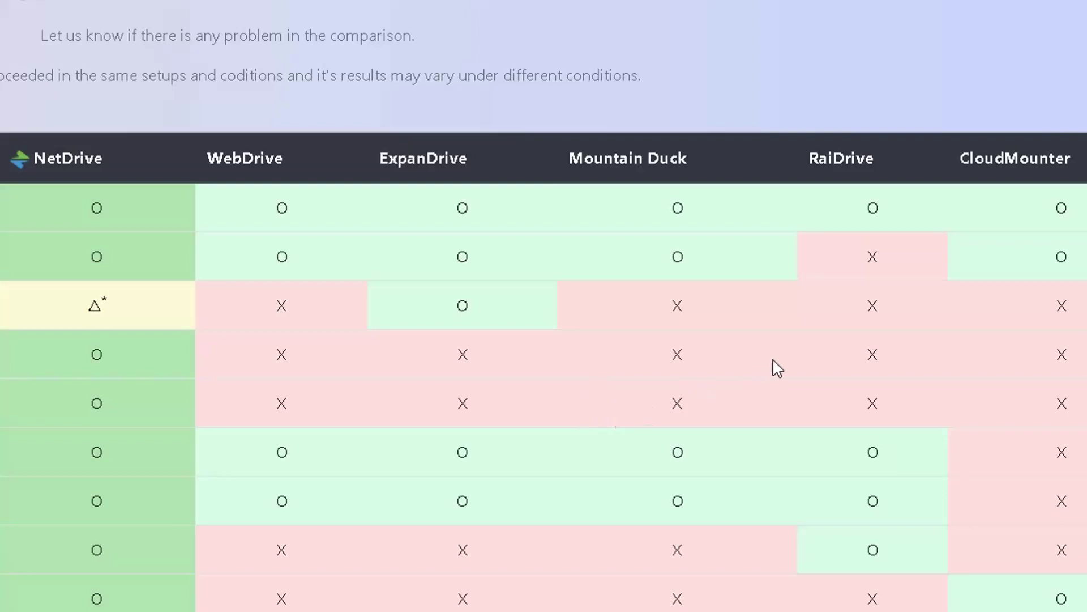
left_click_drag(901, 296, 892, 383)
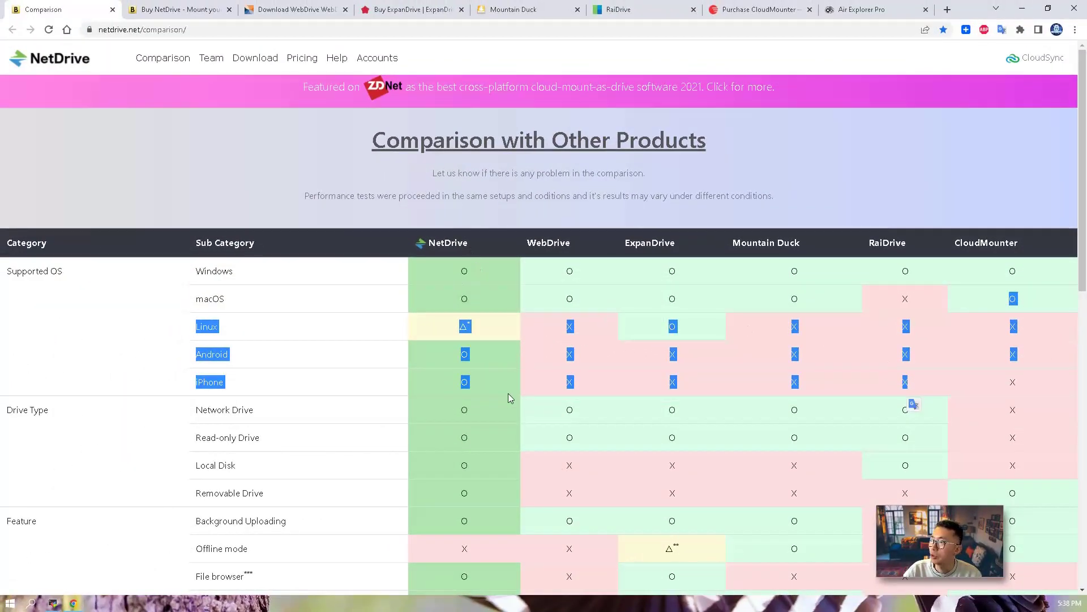
left_click(923, 301)
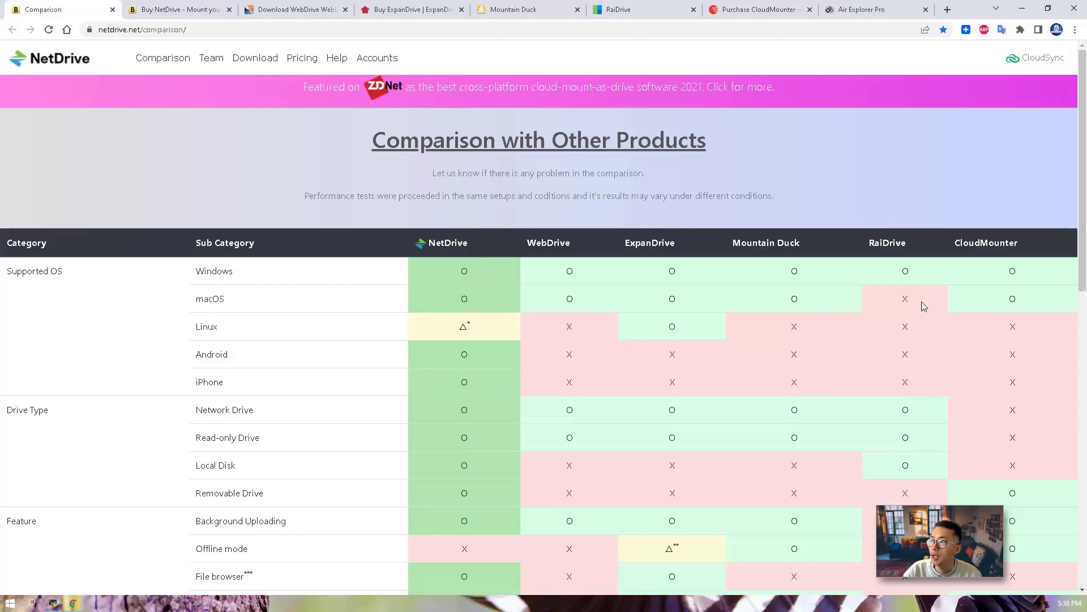
double_click(906, 300)
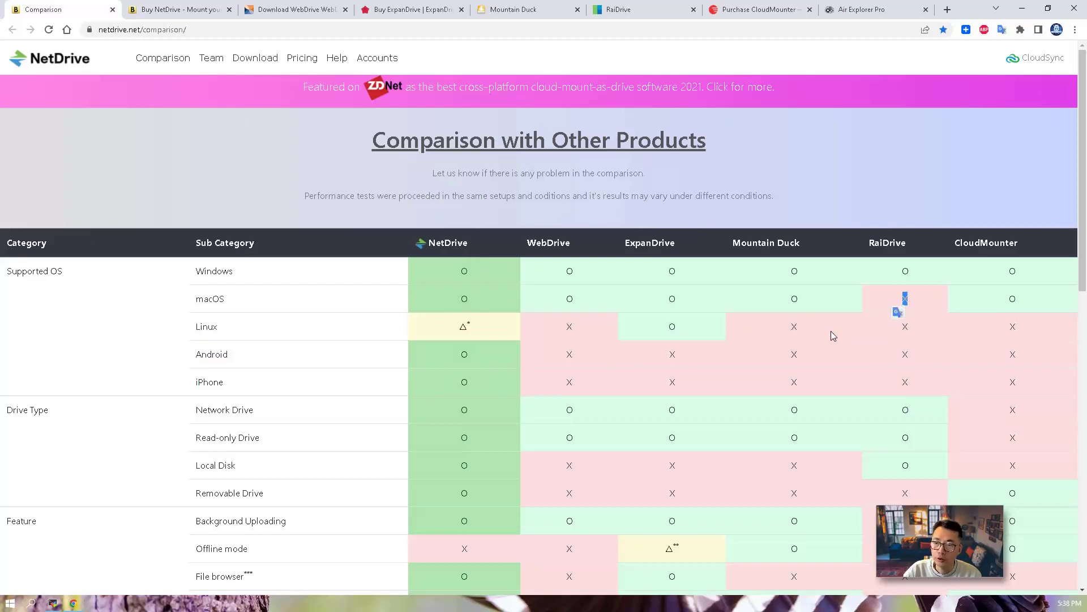
scroll(831, 330, "down", 5)
scroll(795, 348, "down", 4)
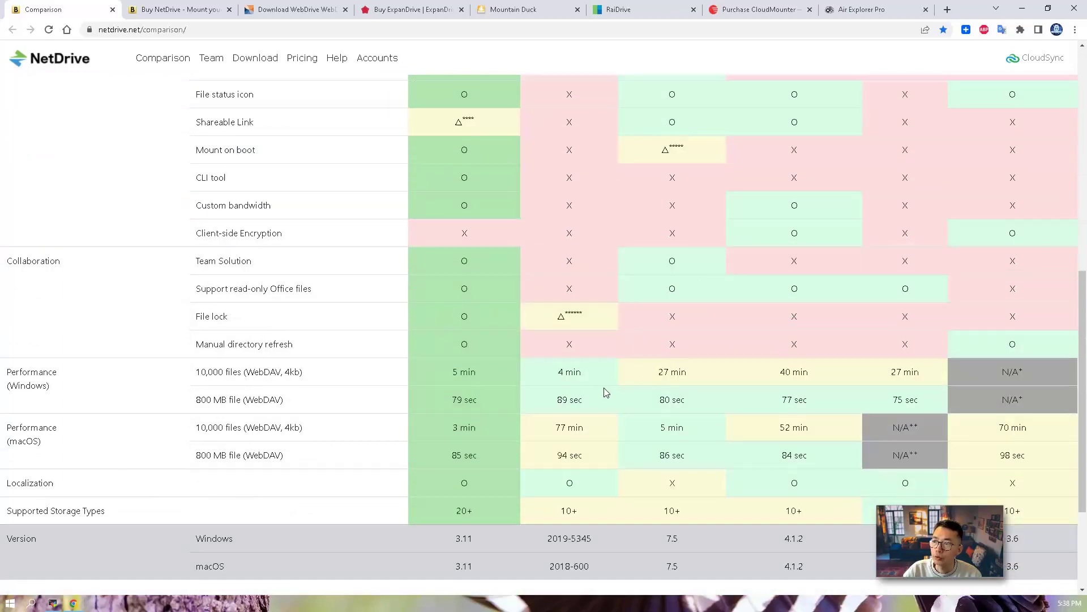
scroll(602, 391, "up", 4)
scroll(599, 391, "up", 5)
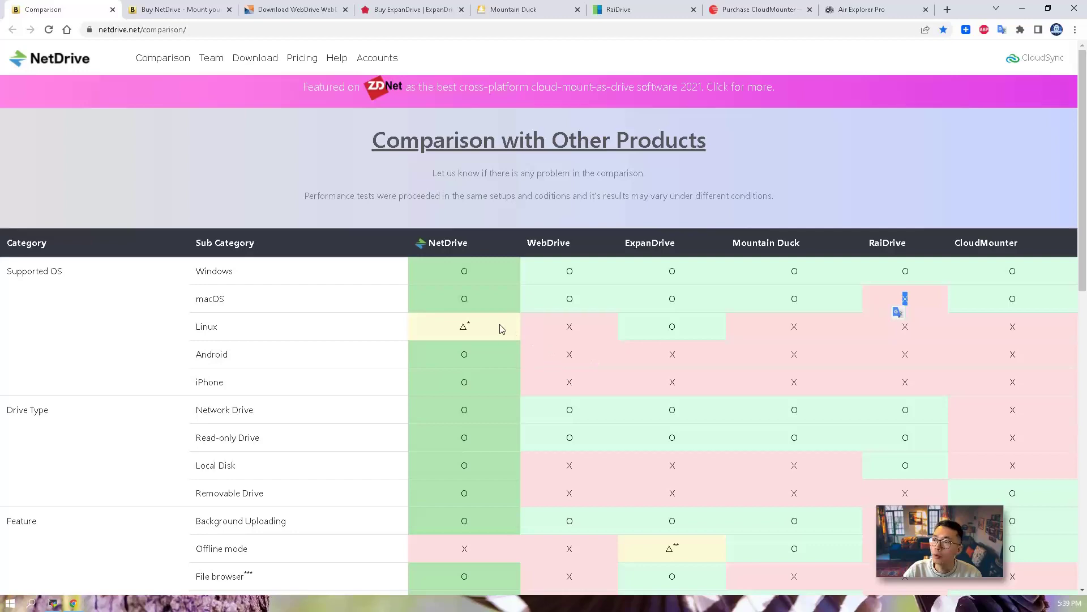
Review the Buy NetDrive pricing page and highlight WebDrive's Trial Download subtitle
left_click(207, 8)
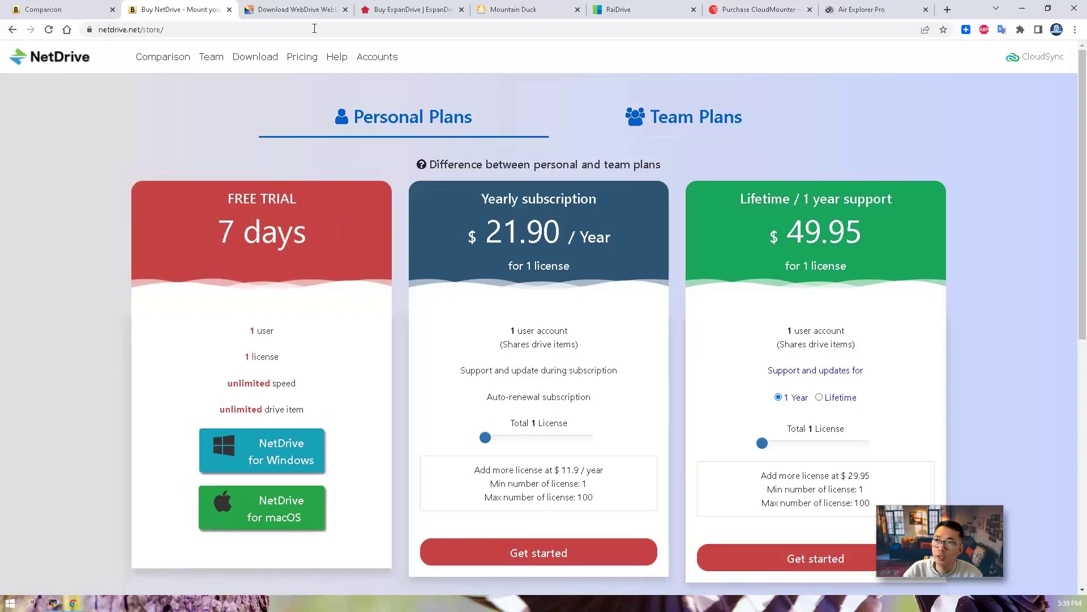
left_click(305, 10)
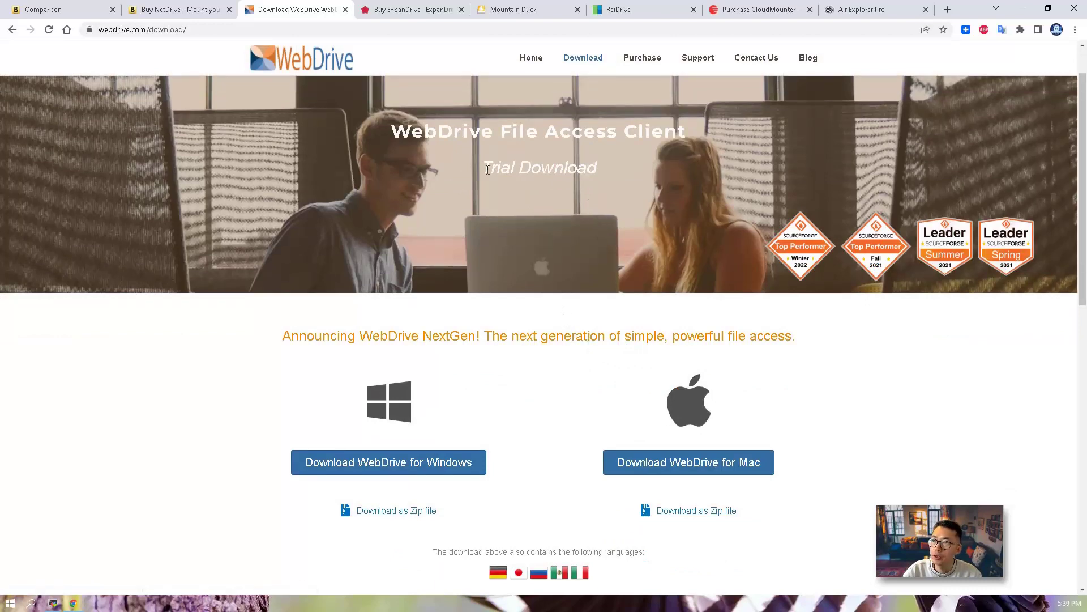
left_click_drag(487, 170, 618, 168)
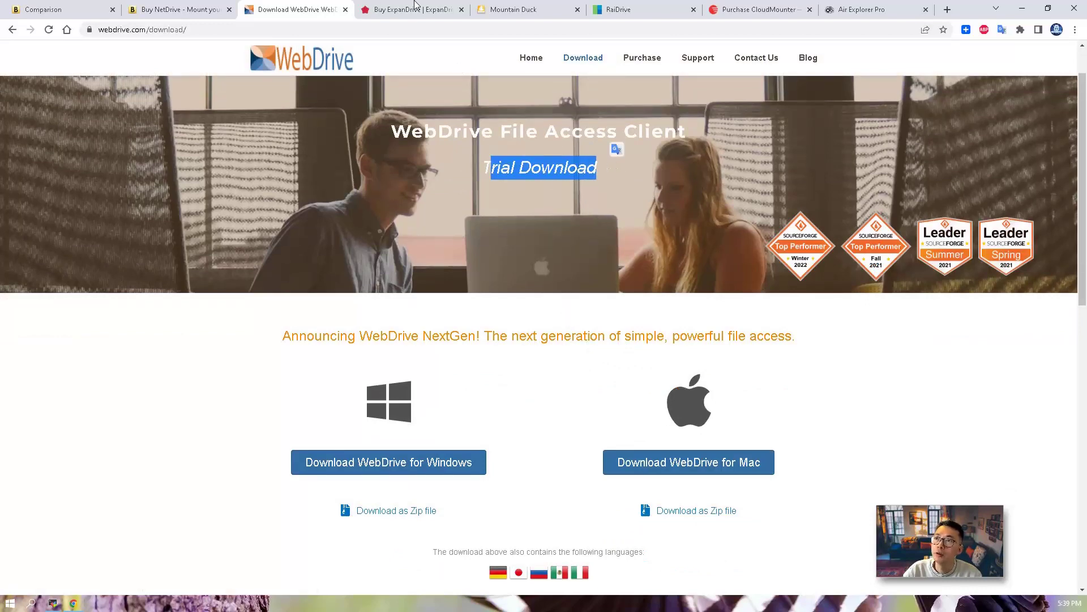
Highlight ExpanDrive's $49.95 price and Mountain Duck's required registration key
left_click(415, 7)
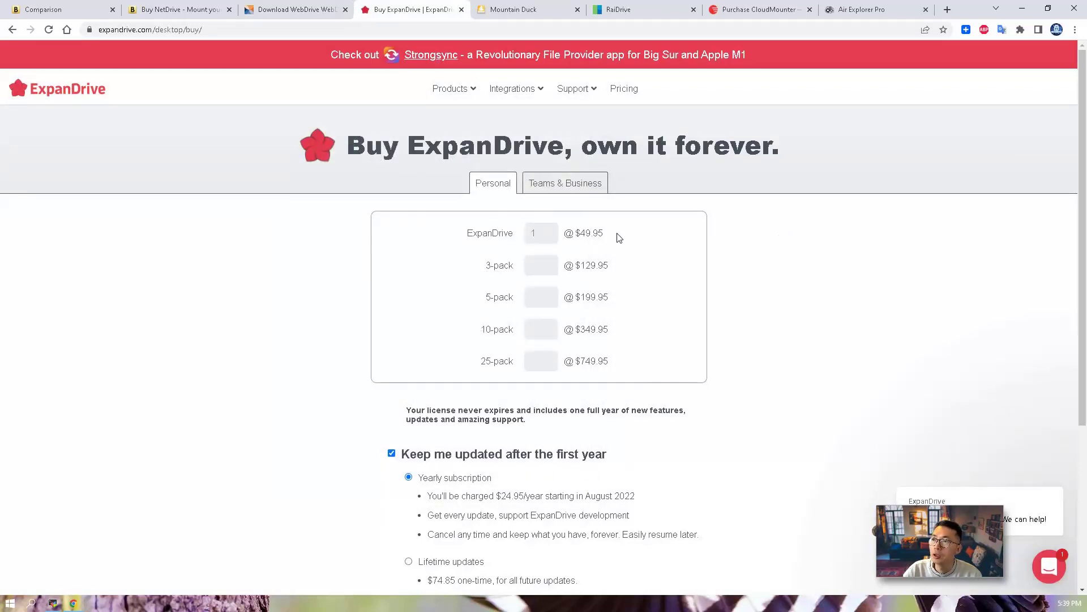
left_click_drag(615, 237, 584, 232)
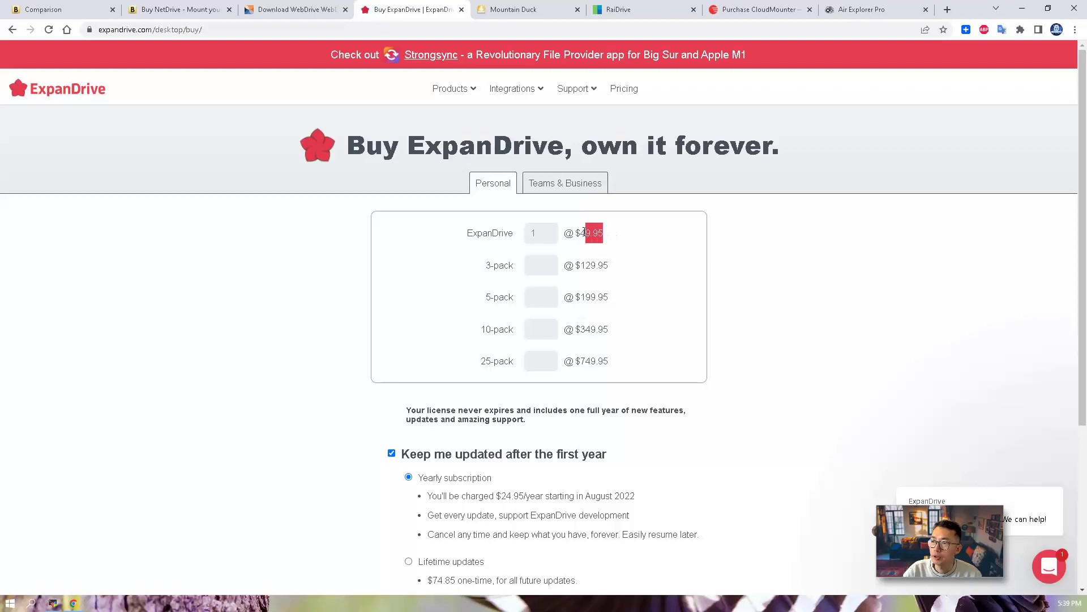
left_click(504, 9)
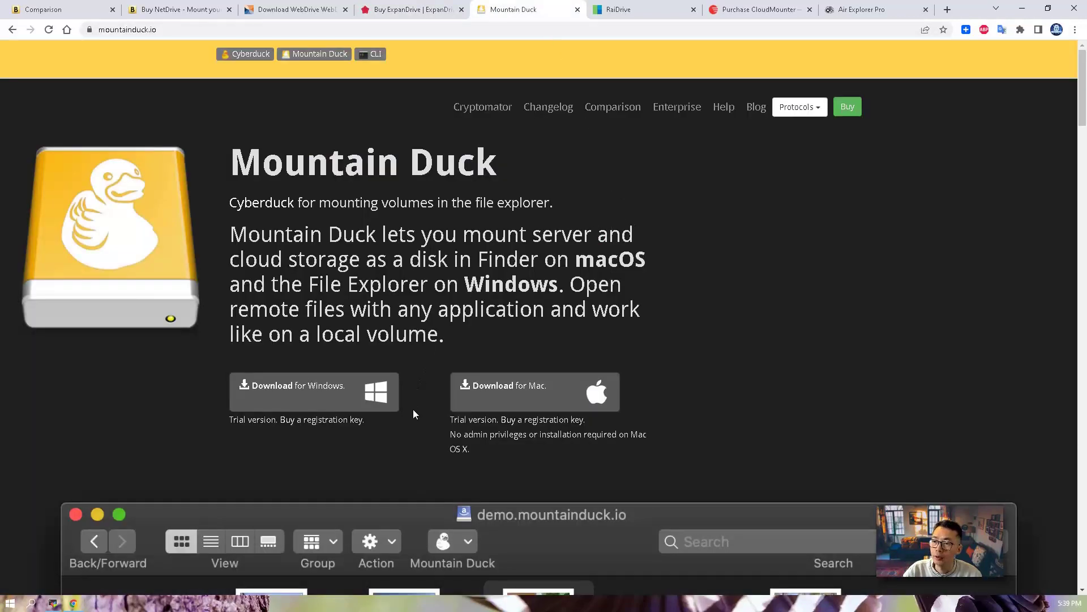
left_click_drag(365, 420, 302, 421)
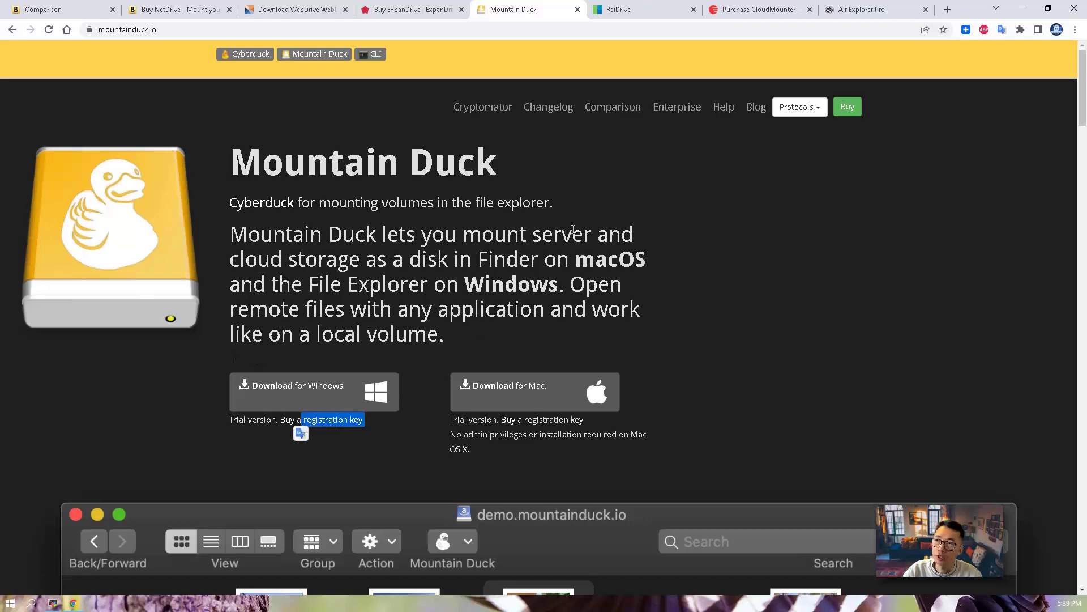
Open RaiDrive's subscription plans page and highlight the Standard plan's 8-drive limit
left_click(649, 10)
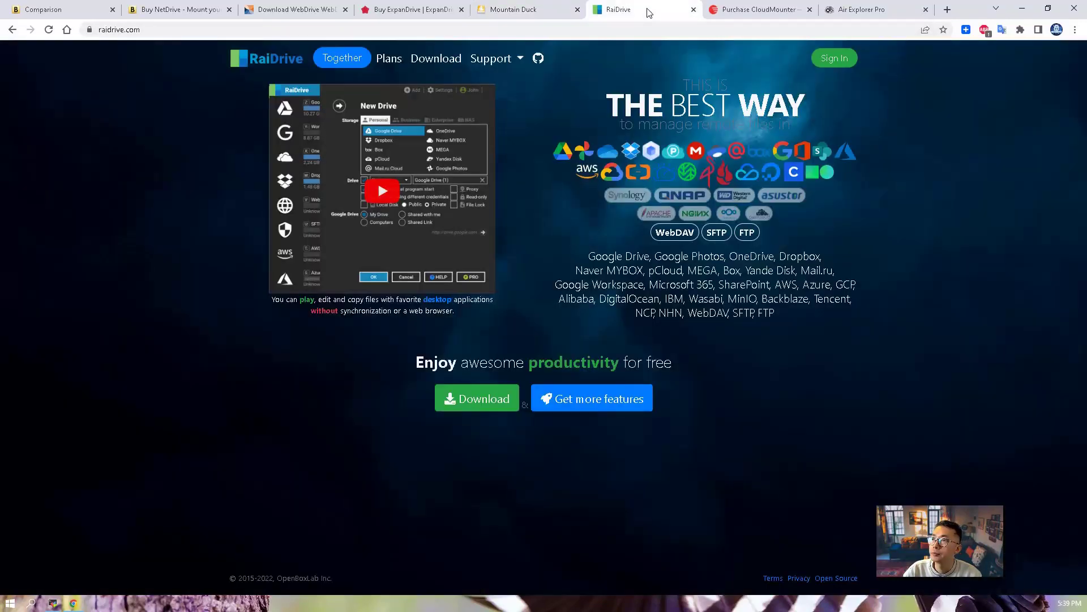
left_click(391, 59)
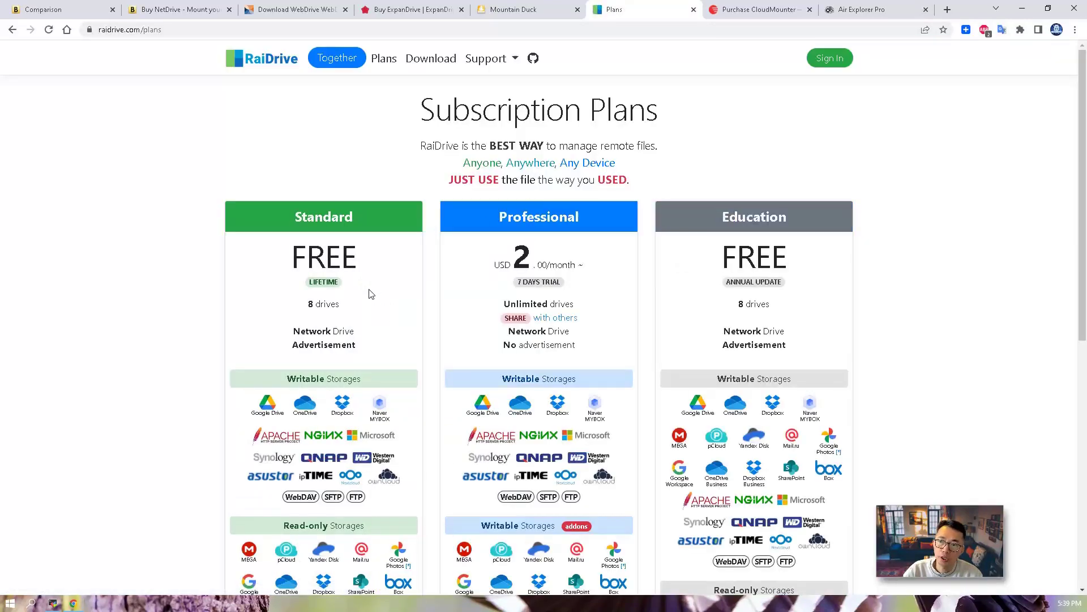
left_click_drag(348, 310, 302, 311)
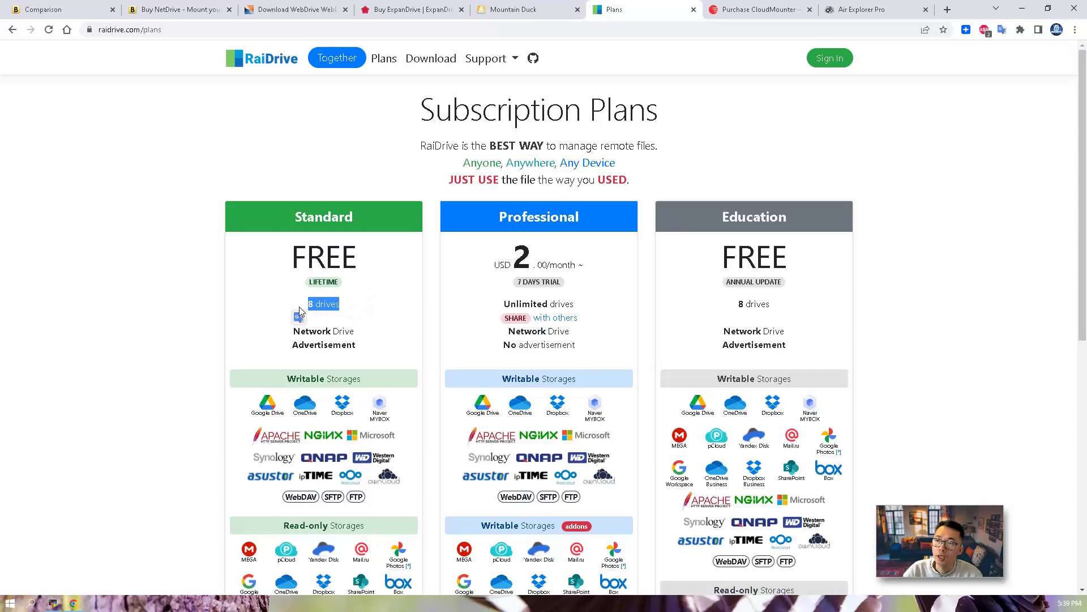
Scroll through the plan cards and highlight the Education plan's Writable Storages
scroll(365, 326, "down", 2)
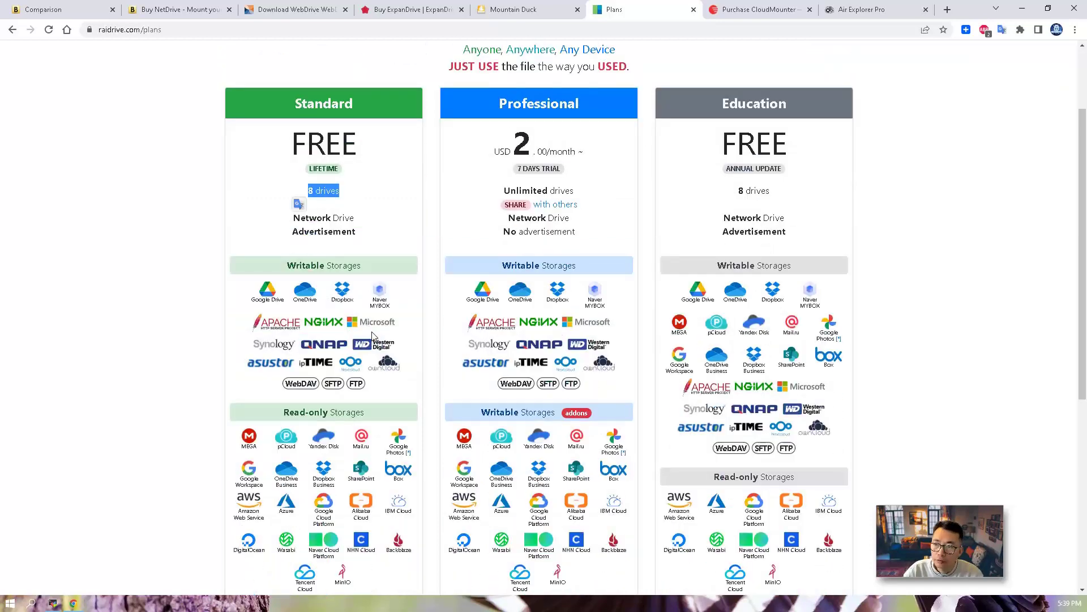
scroll(372, 336, "down", 1)
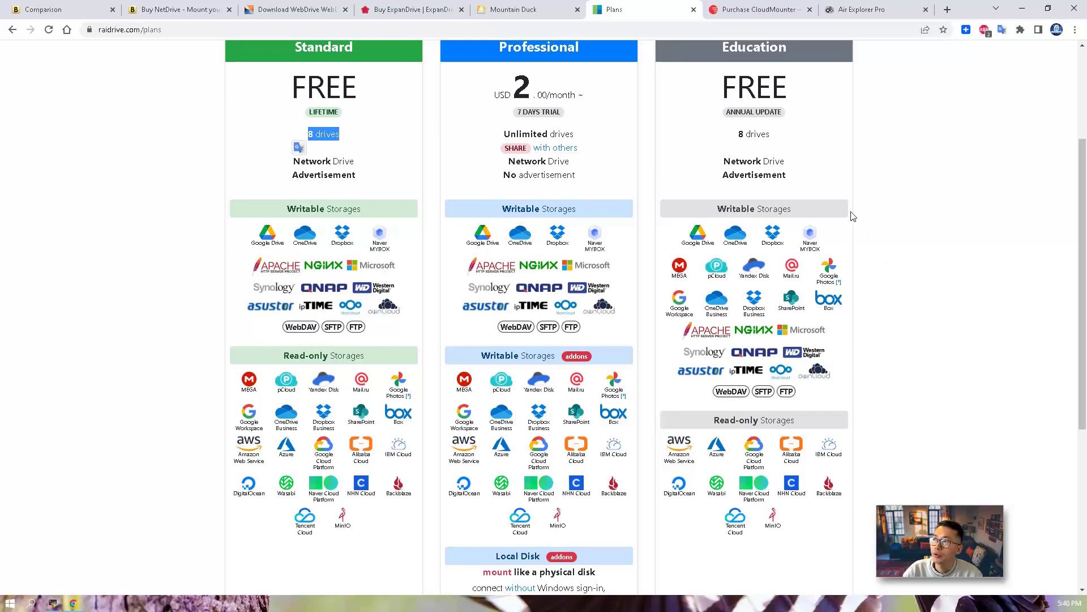
scroll(843, 214, "up", 2)
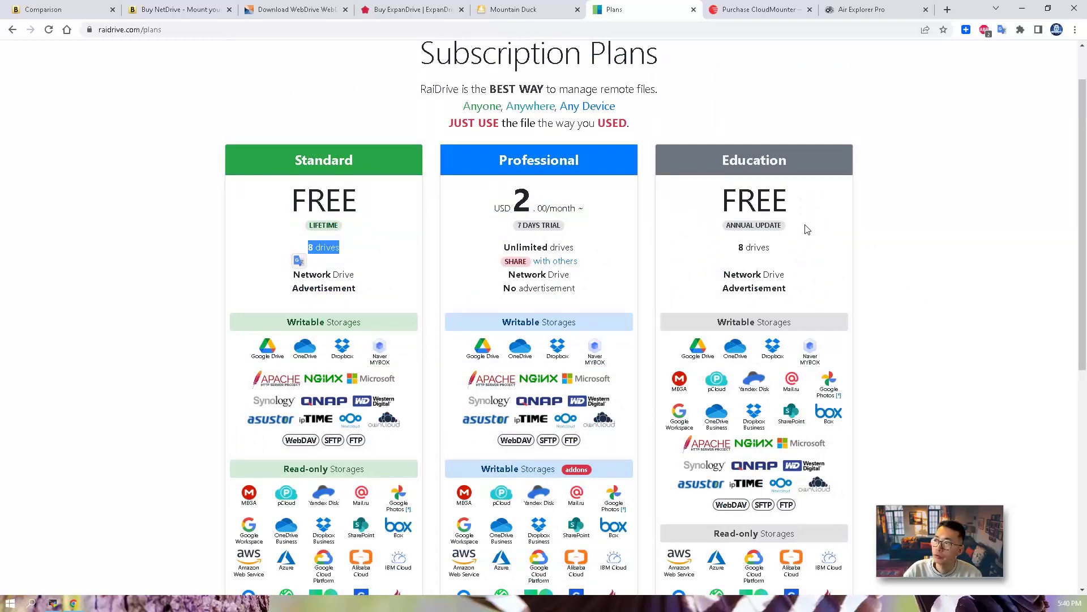
scroll(807, 228, "down", 3)
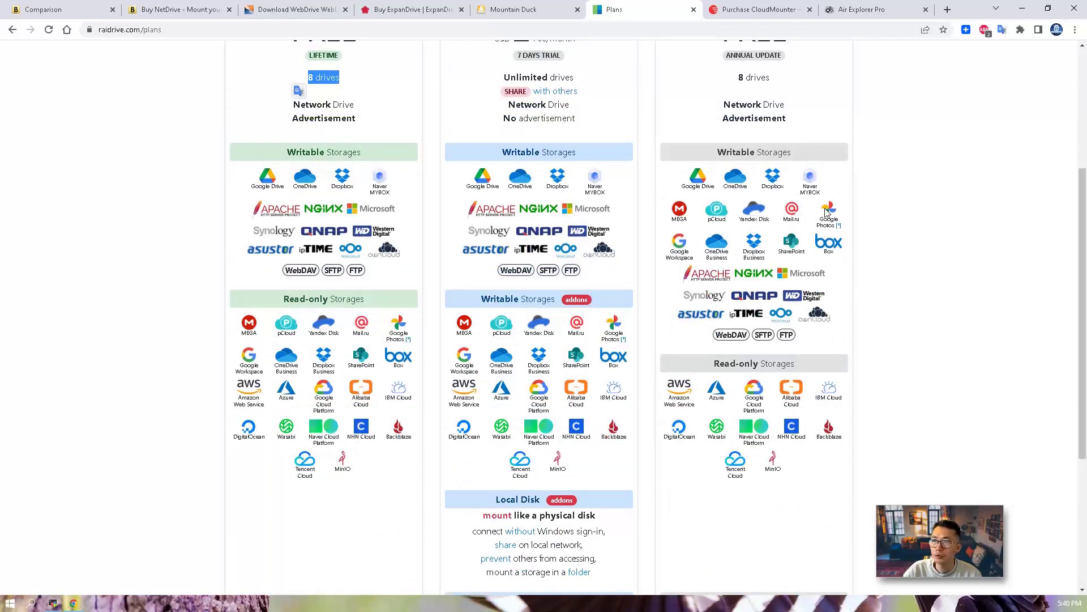
left_click_drag(715, 153, 803, 158)
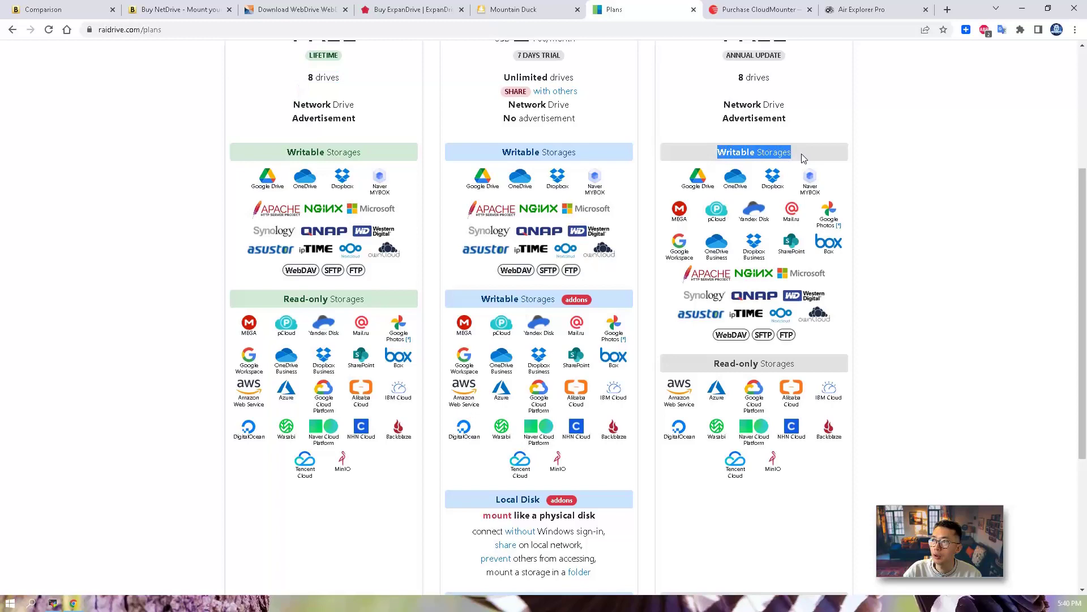
scroll(803, 159, "up", 4)
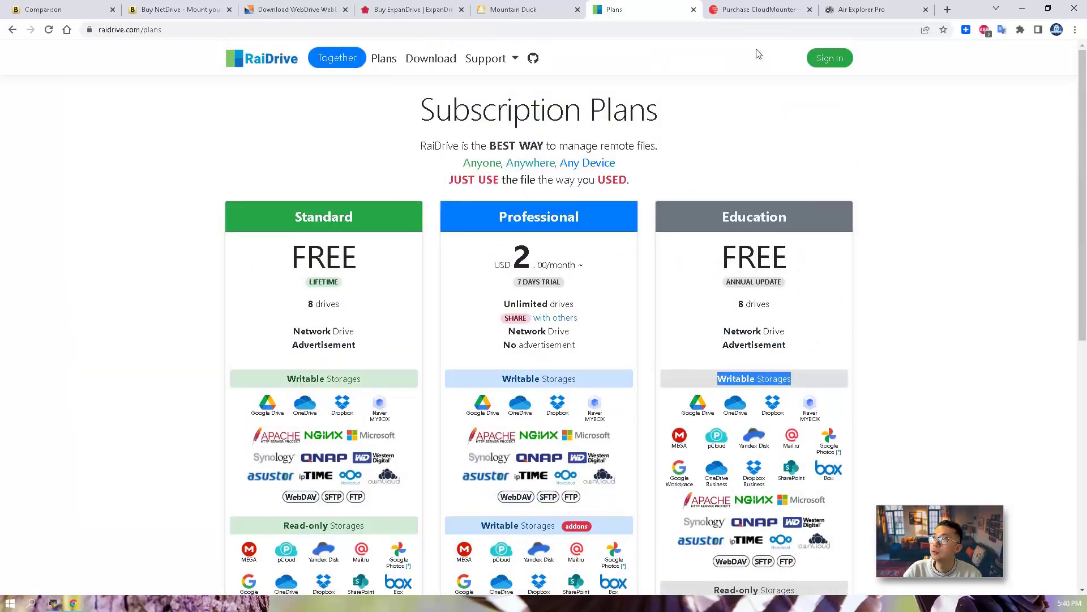
left_click(748, 11)
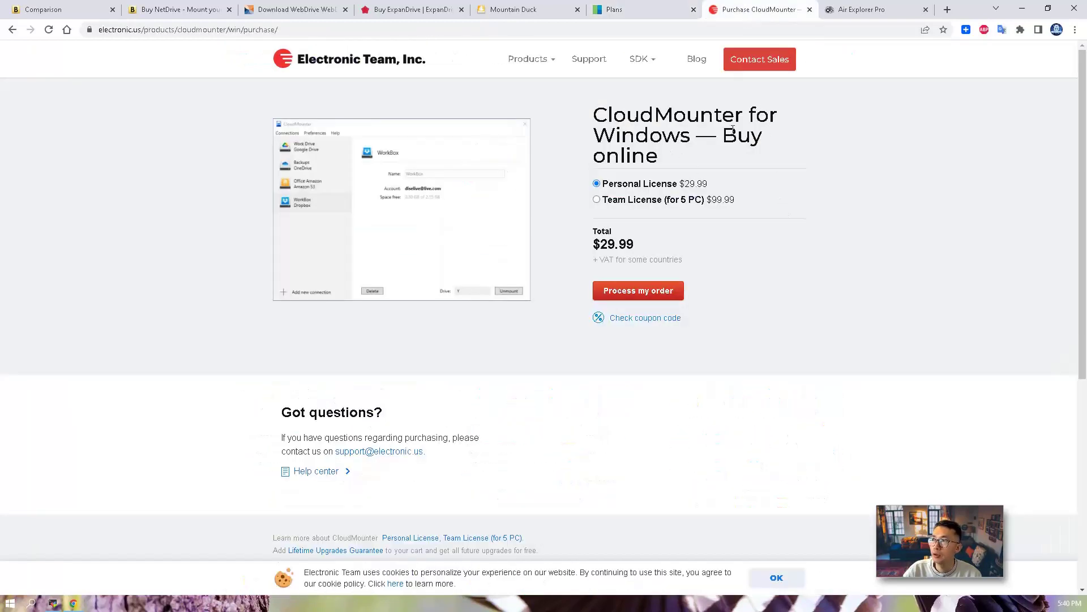
left_click_drag(663, 245, 593, 242)
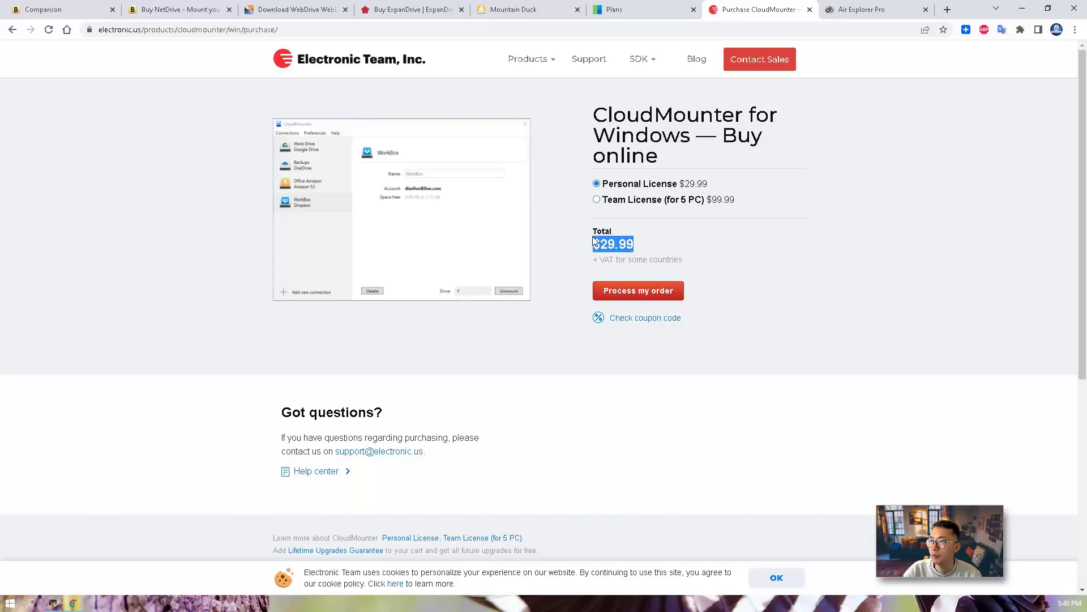
left_click(855, 10)
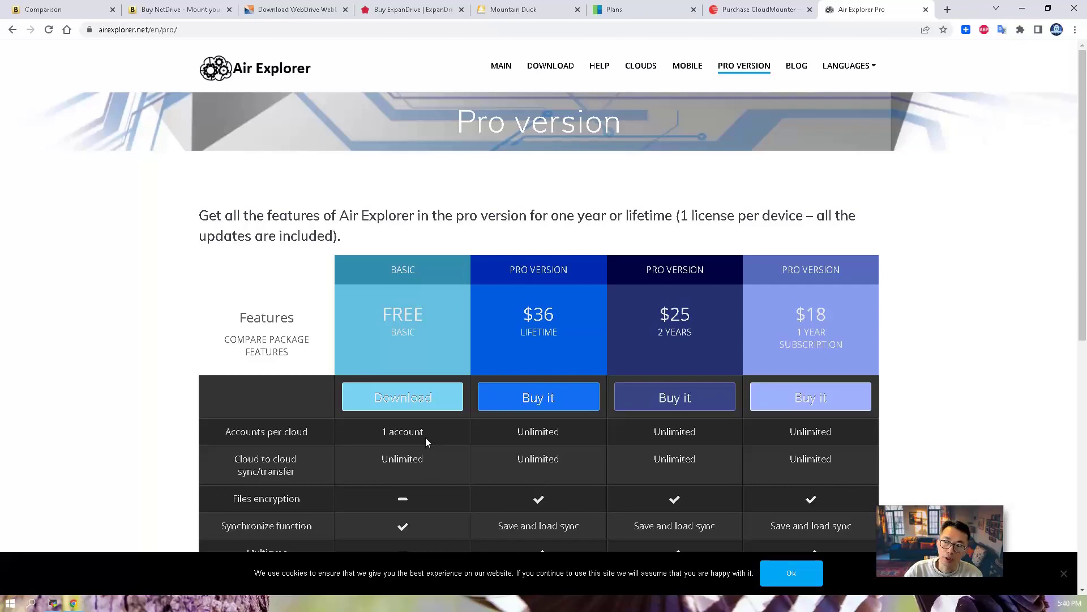
left_click_drag(426, 437, 409, 434)
scroll(429, 328, "down", 6)
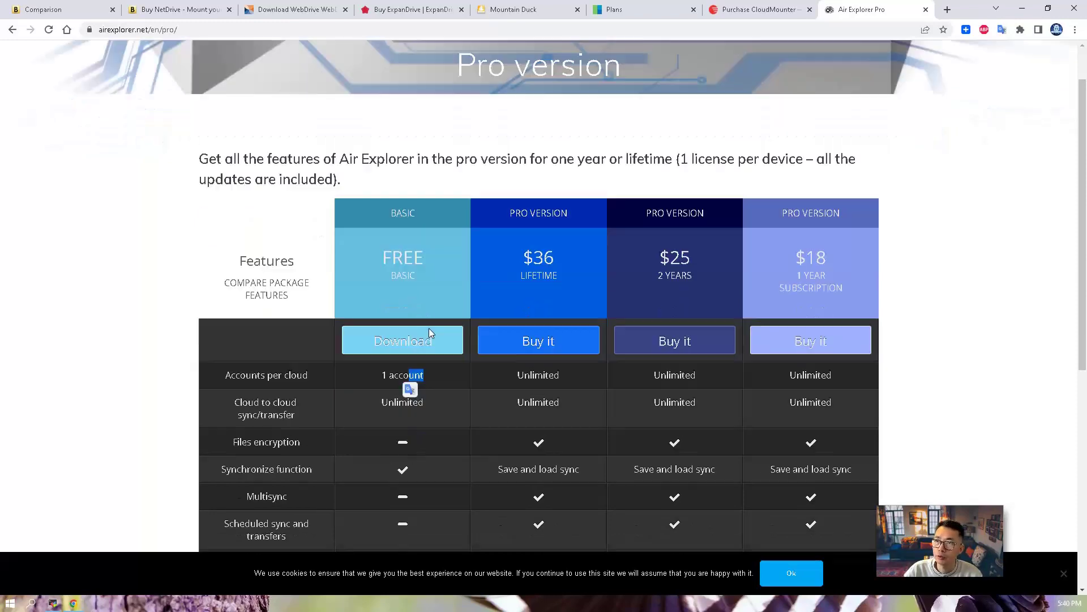
scroll(432, 351, "up", 6)
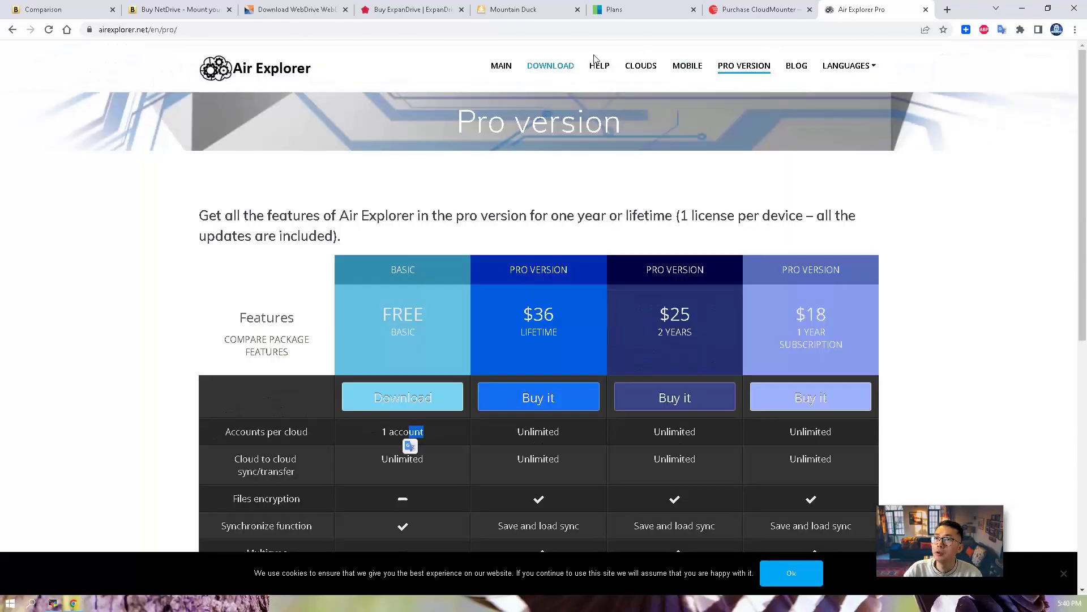
left_click(645, 13)
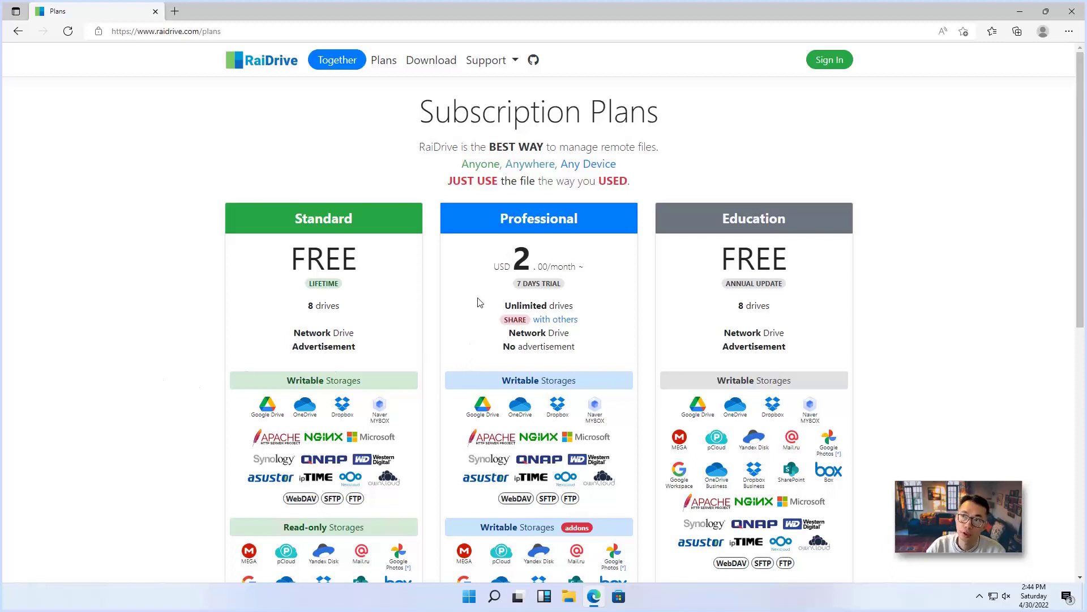
Open the RaiDrive documentation's Install & Uninstall guide from Support > Document
left_click(500, 67)
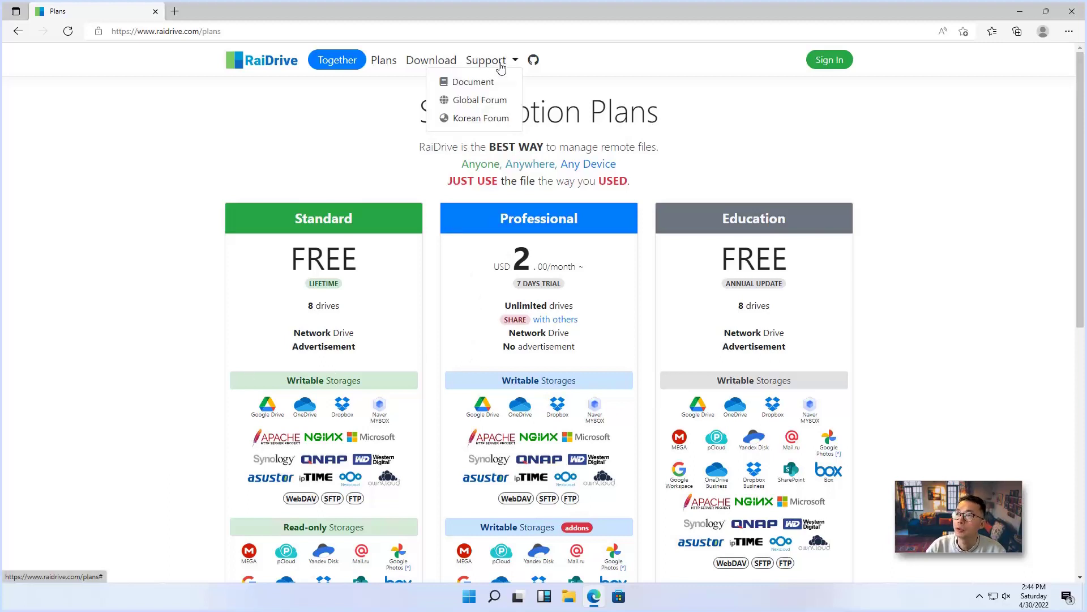
left_click(498, 84)
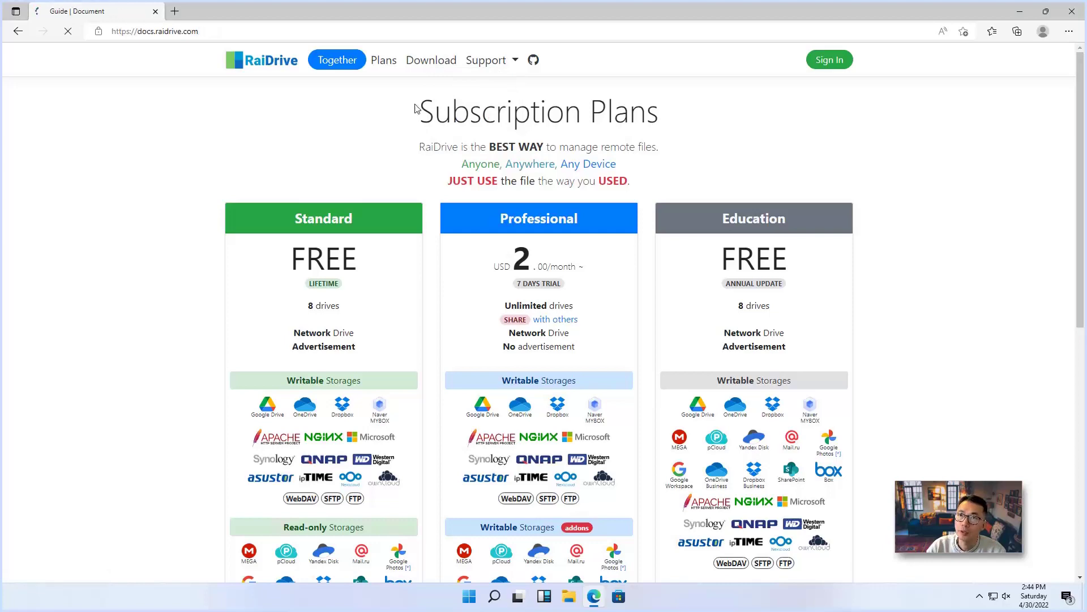
left_click(458, 191)
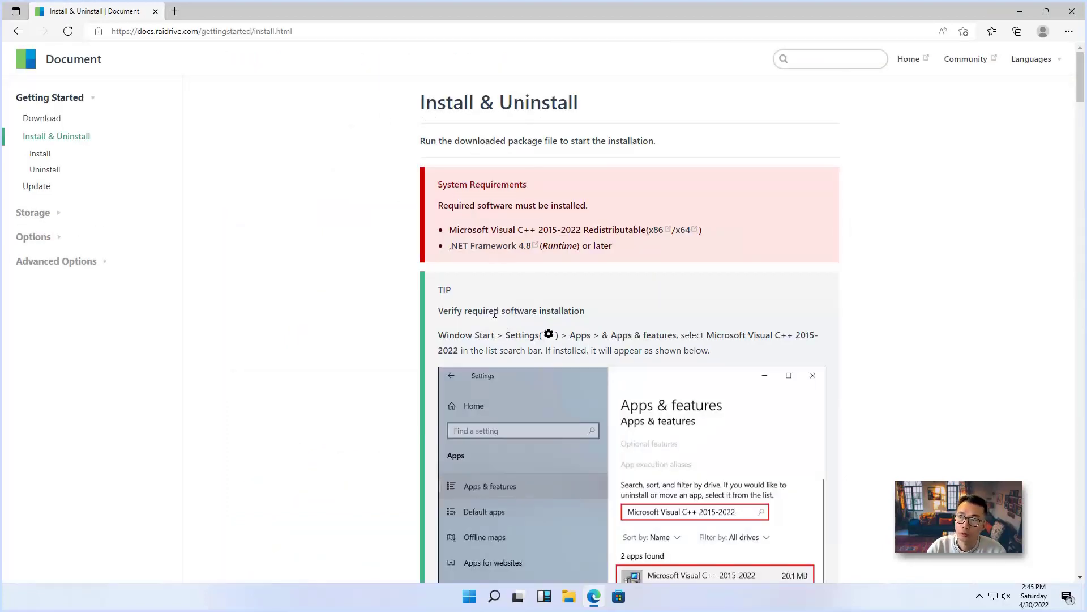
Return from the guide and open the Standard Edition 2022.3.30 download page
left_click(18, 30)
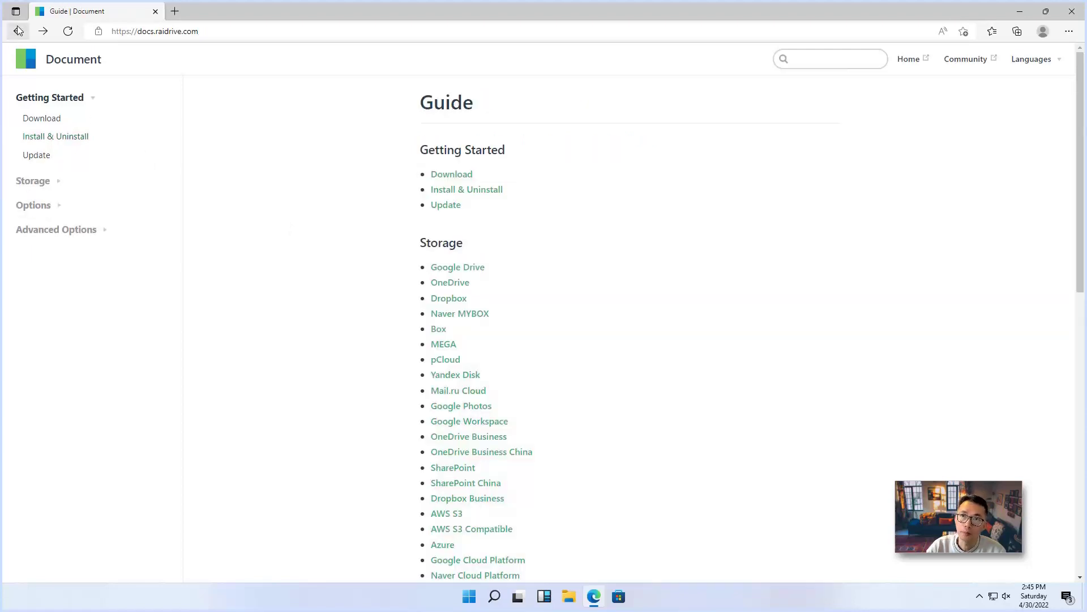
left_click(18, 30)
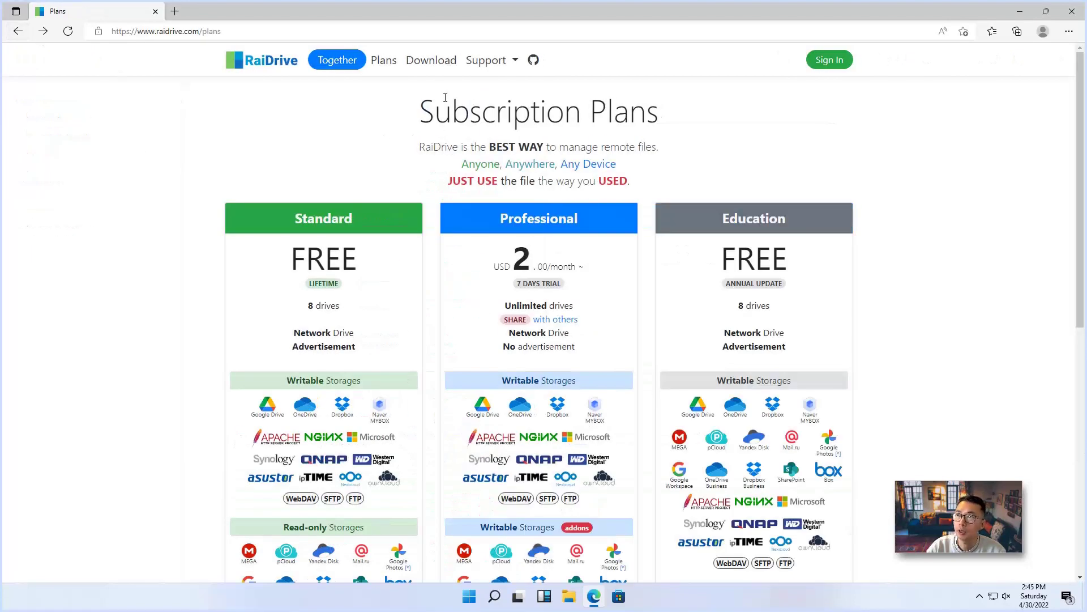
left_click(430, 62)
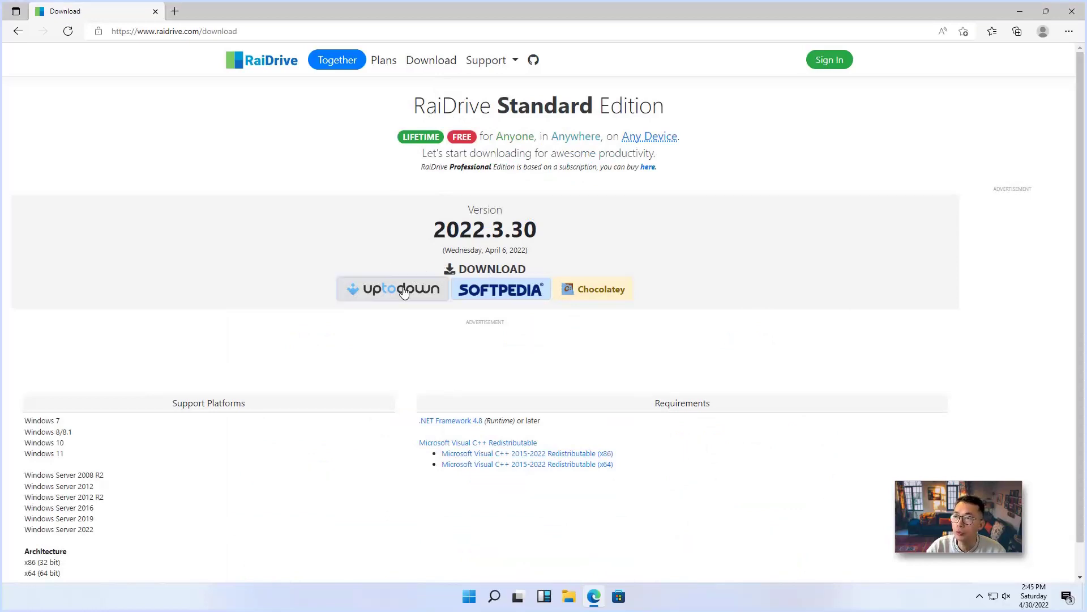
Download the latest RaiDrive installer, raidrive-2022-3-30.exe, from the Uptodown mirror
left_click(401, 290)
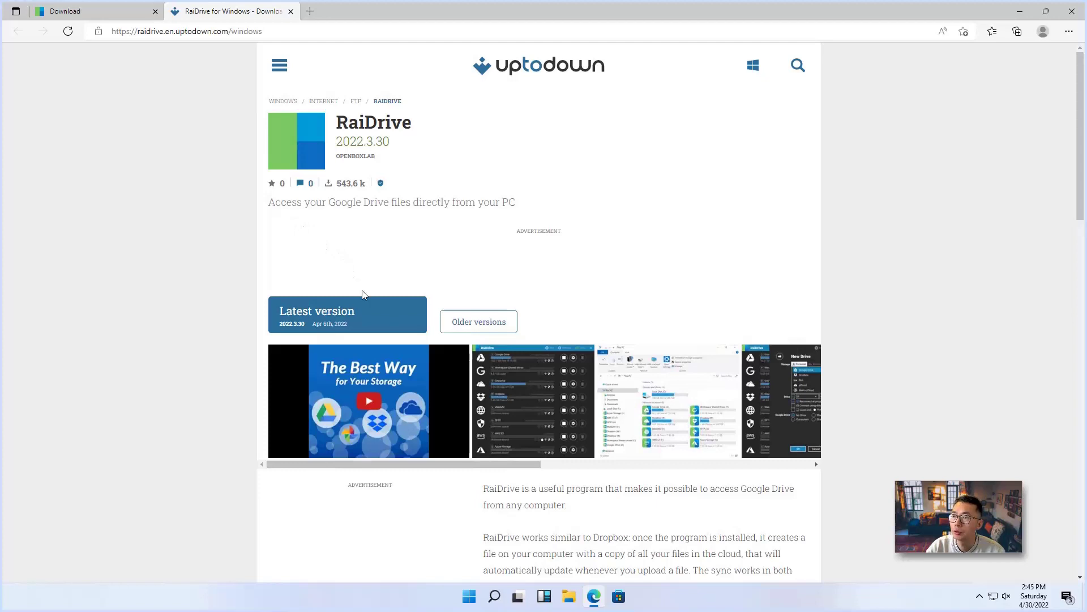
left_click(363, 315)
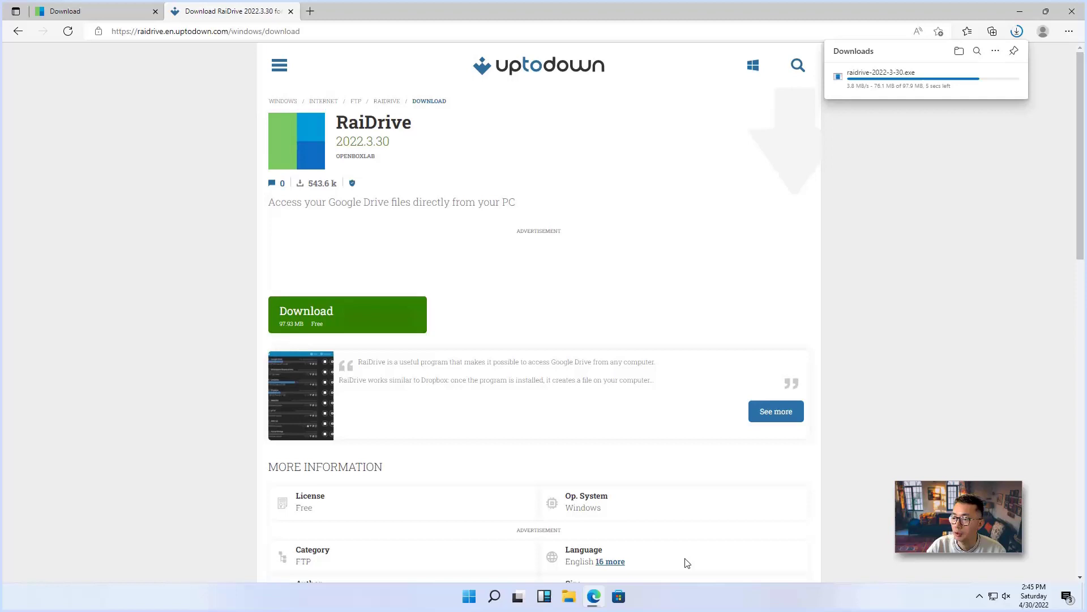
left_click(469, 597)
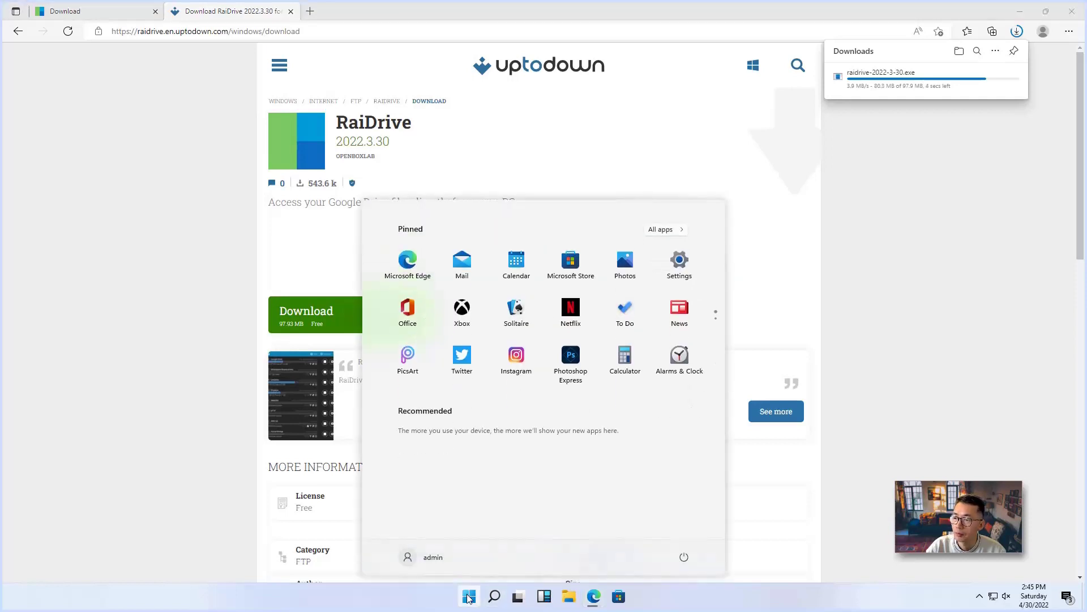
right_click(469, 596)
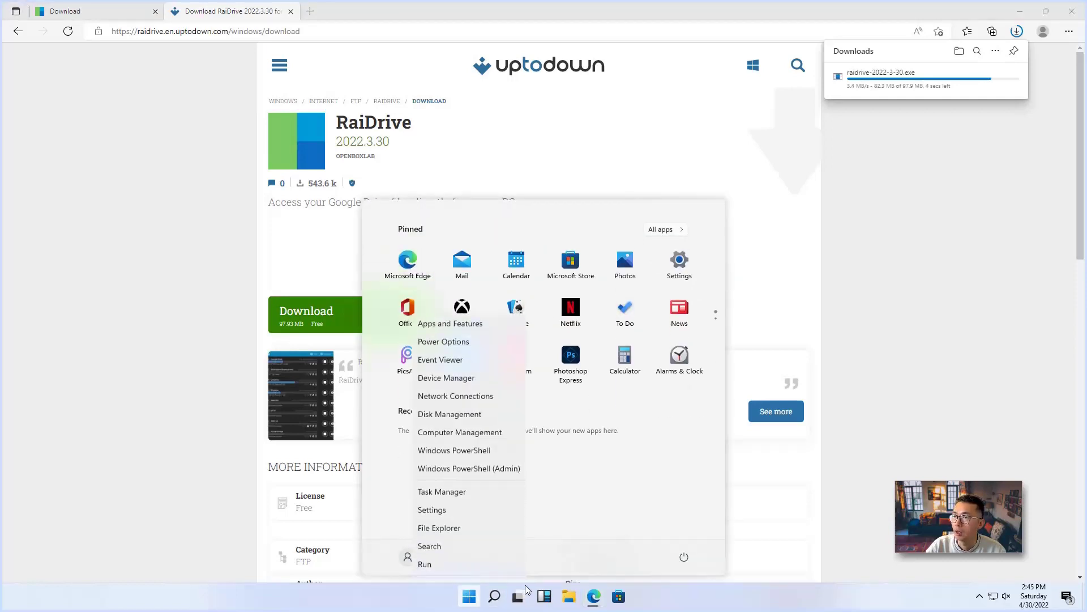
left_click(851, 332)
left_click(850, 332)
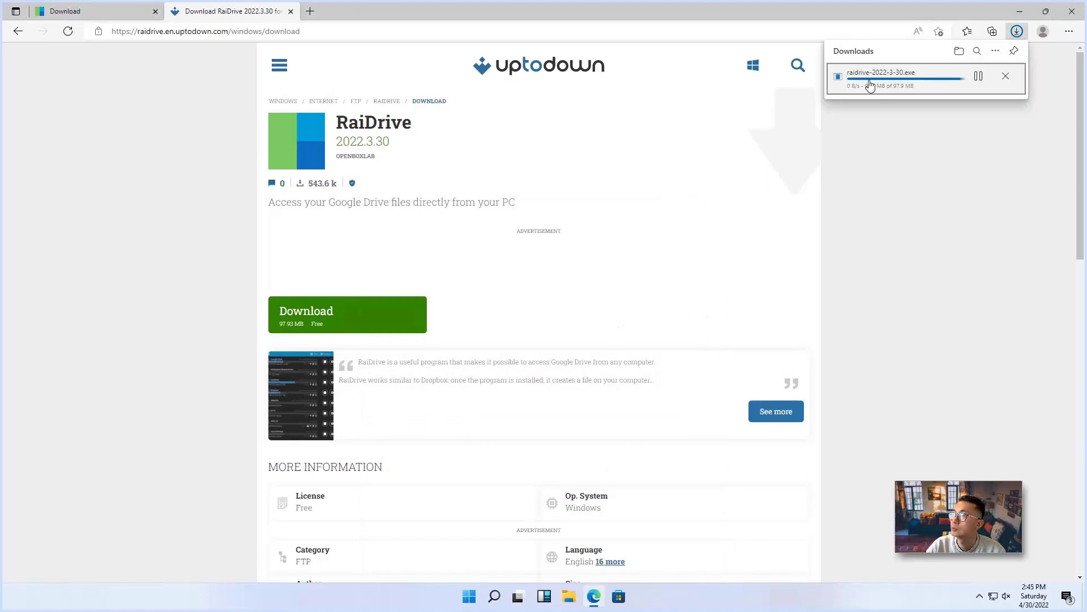
Run the downloaded installer, allow it through UAC, and show the setup language list
left_click(870, 86)
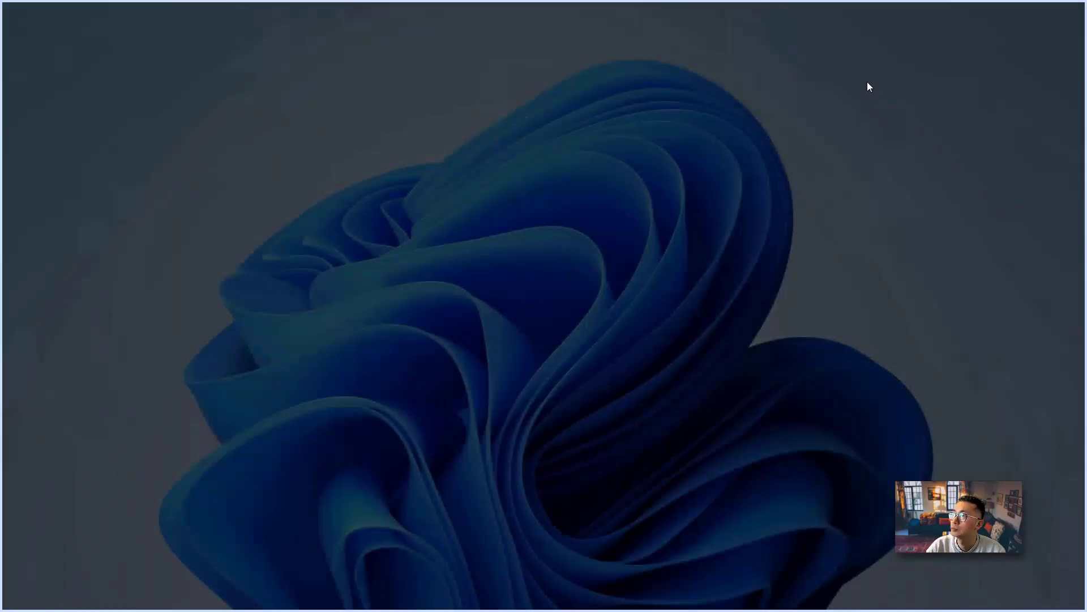
left_click(496, 381)
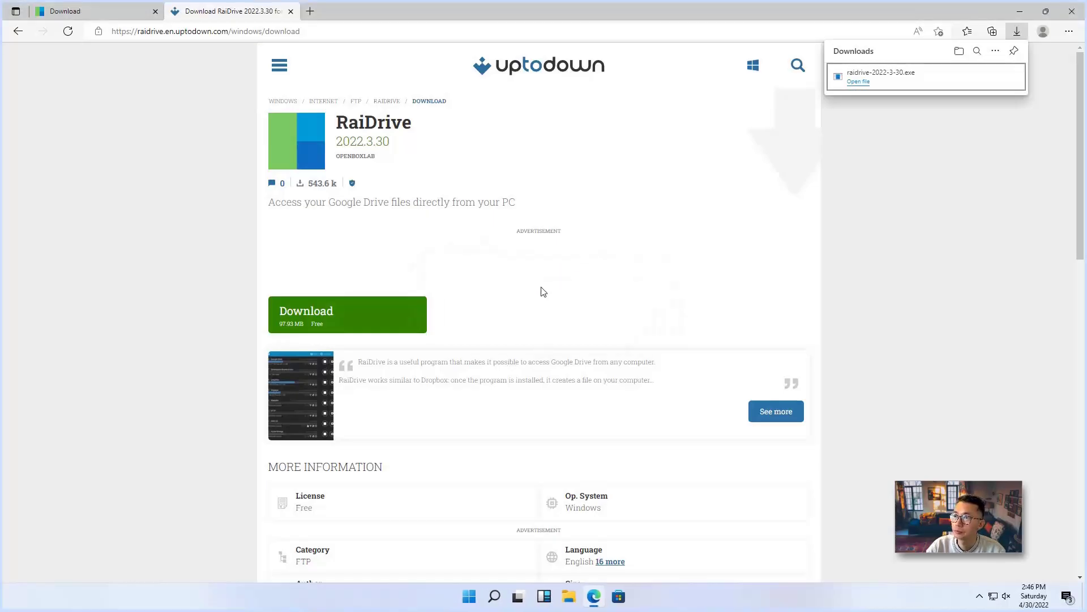
left_click(514, 258)
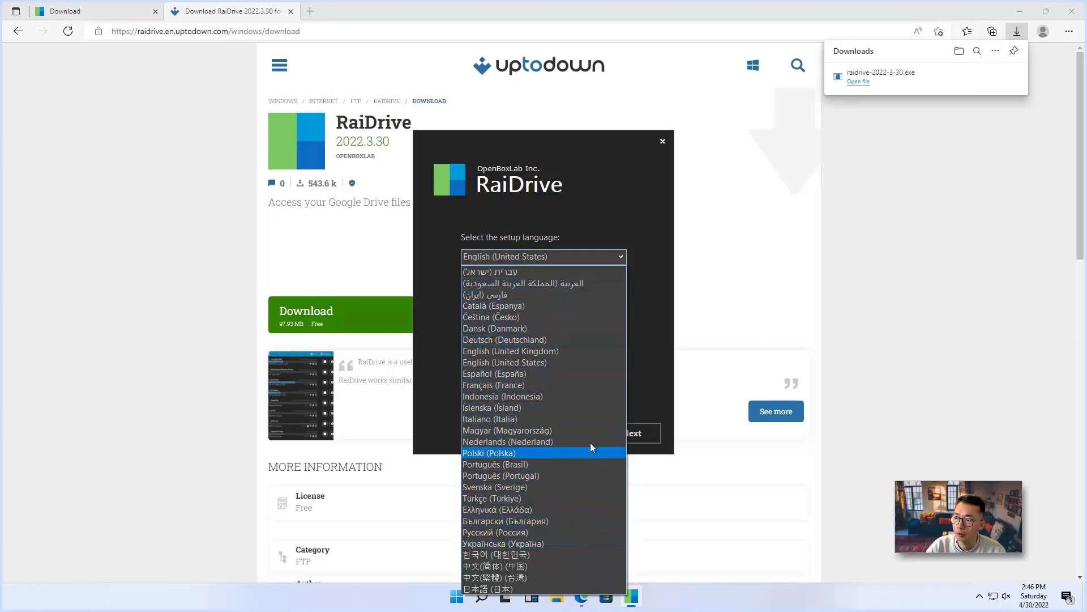
Install RaiDrive in English, agreeing to the license and allowing the EldoS device software
left_click(644, 391)
left_click(632, 432)
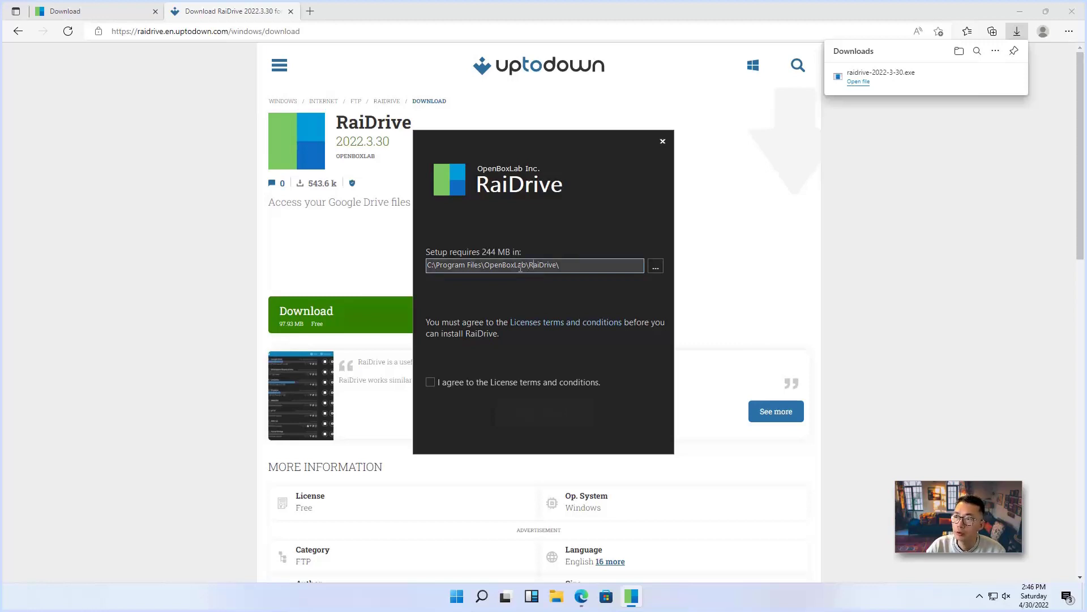
left_click(496, 384)
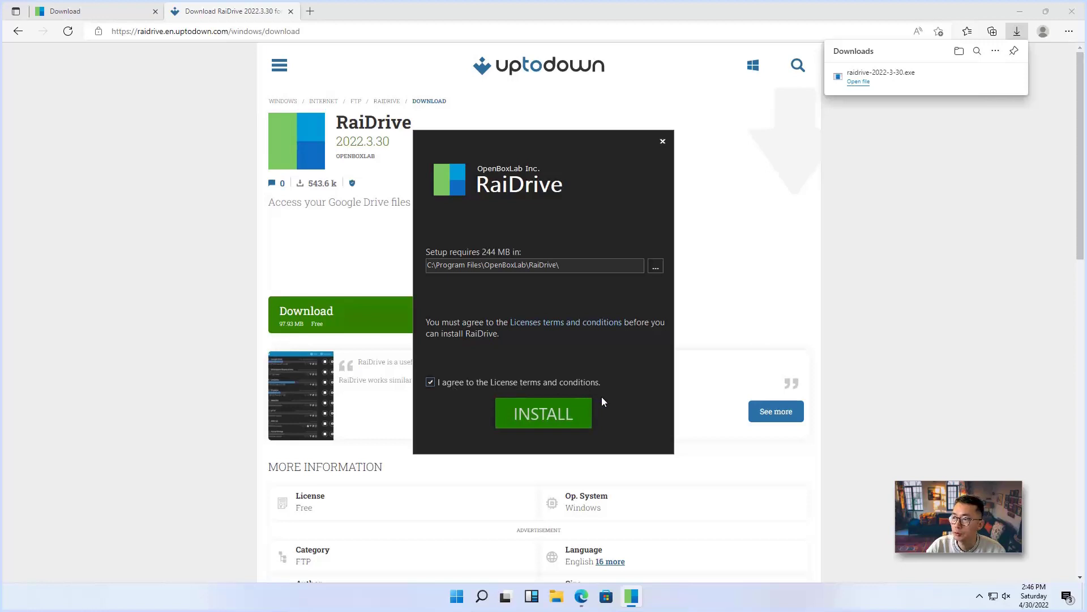
left_click(548, 411)
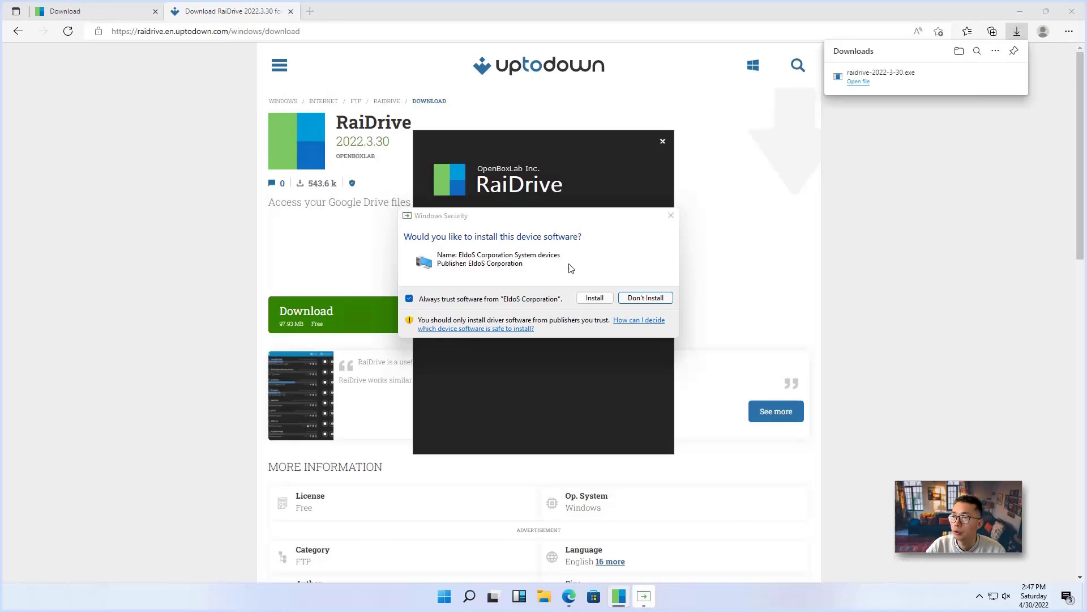
left_click(595, 298)
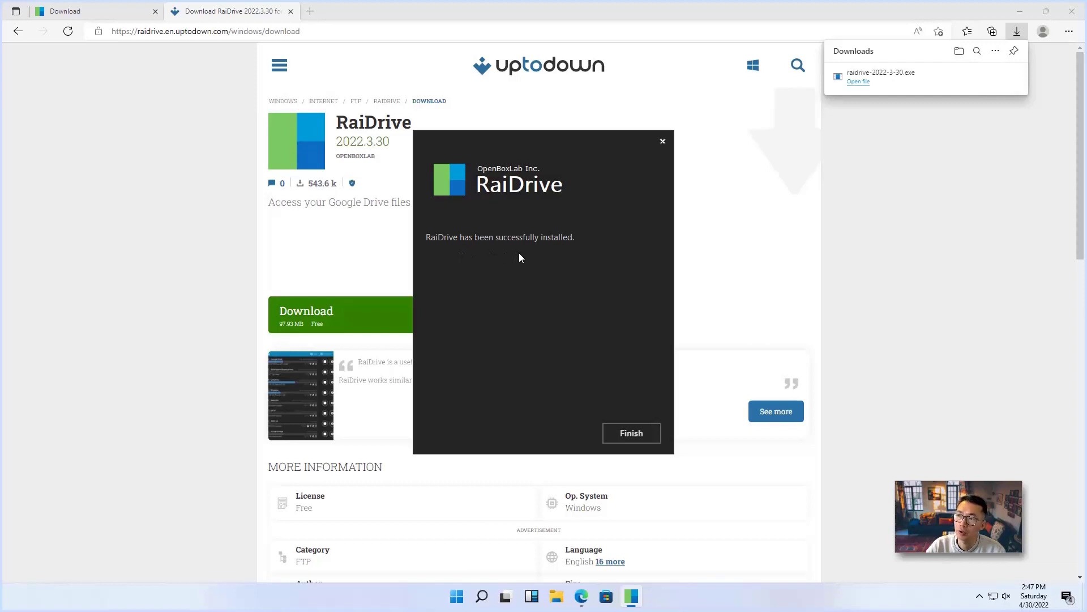
left_click(632, 434)
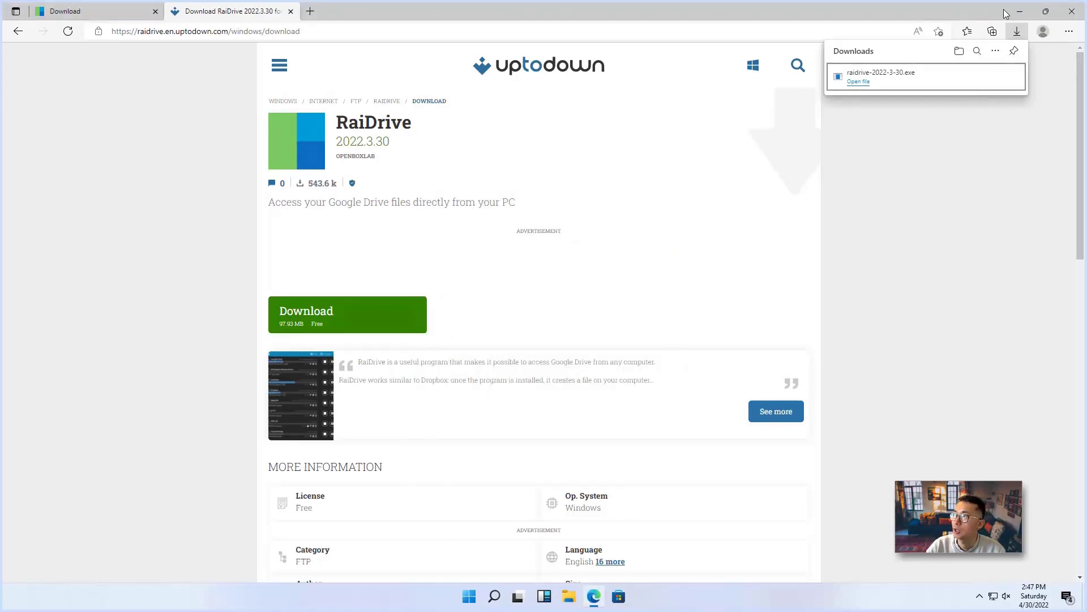
Launch RaiDrive from its desktop shortcut, centre its window, and open the New Drive form
left_click(1025, 12)
left_click(1025, 13)
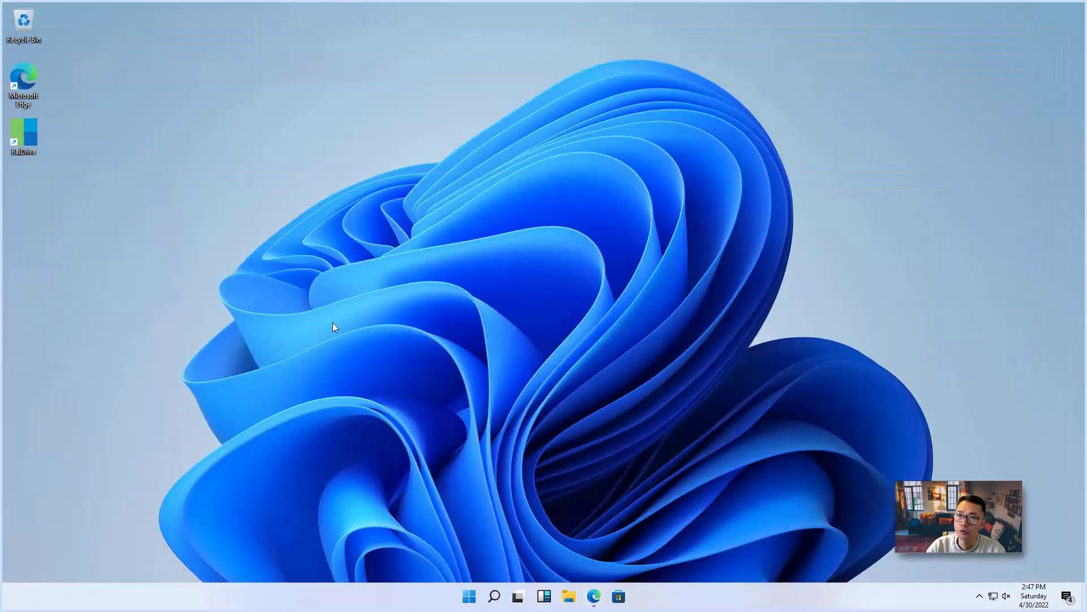
double_click(32, 137)
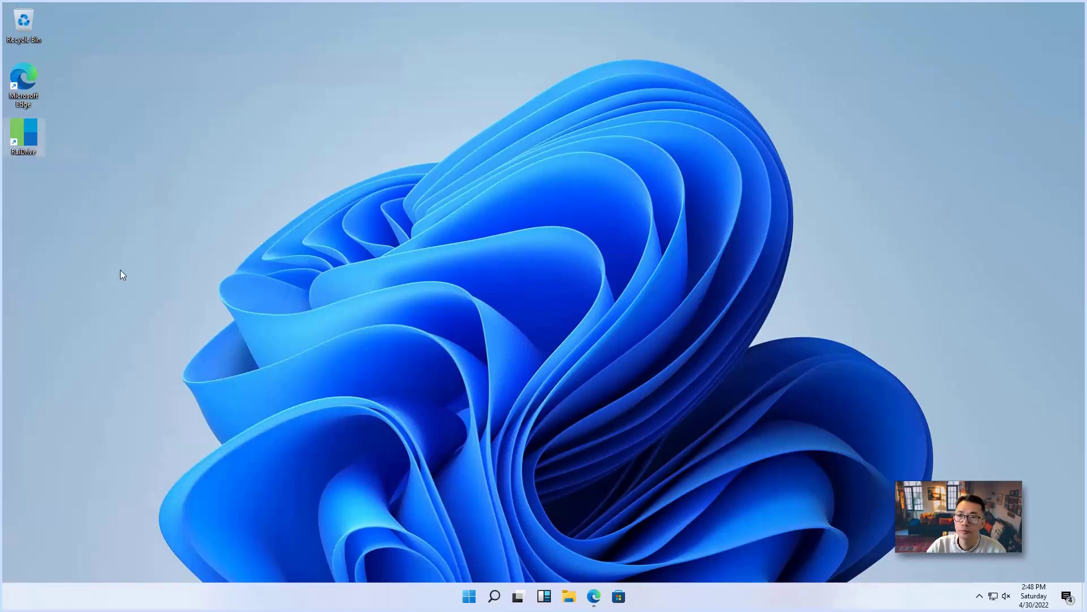
key("Return")
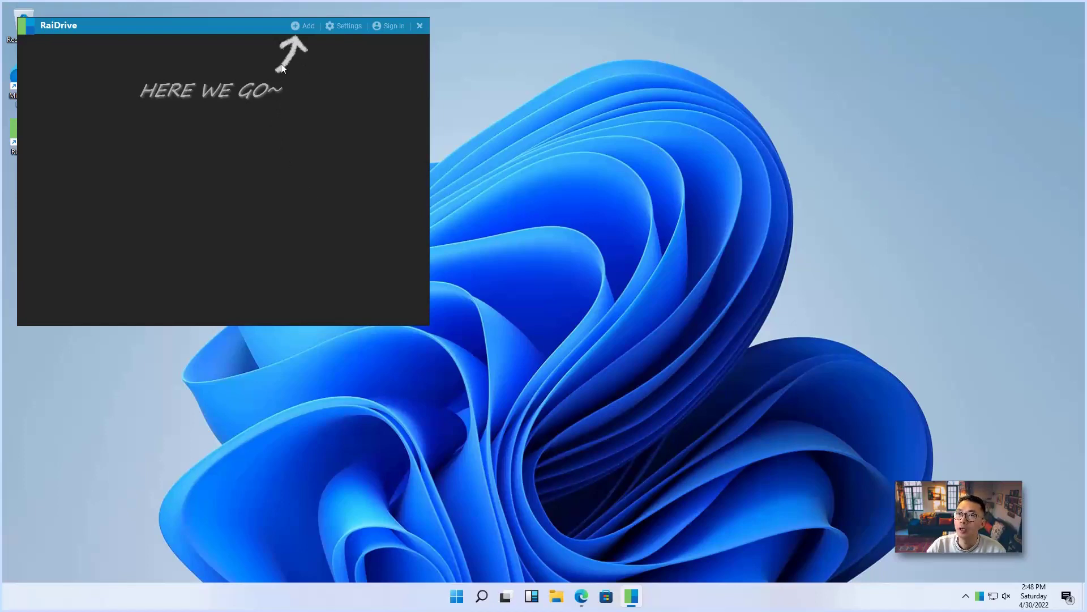
left_click_drag(224, 26, 511, 139)
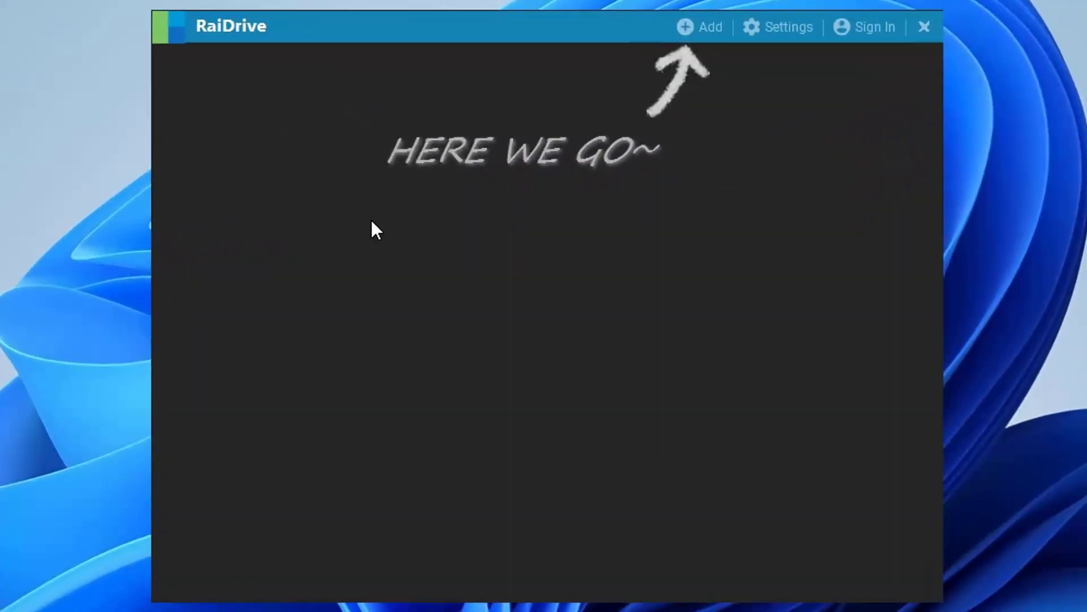
left_click(705, 39)
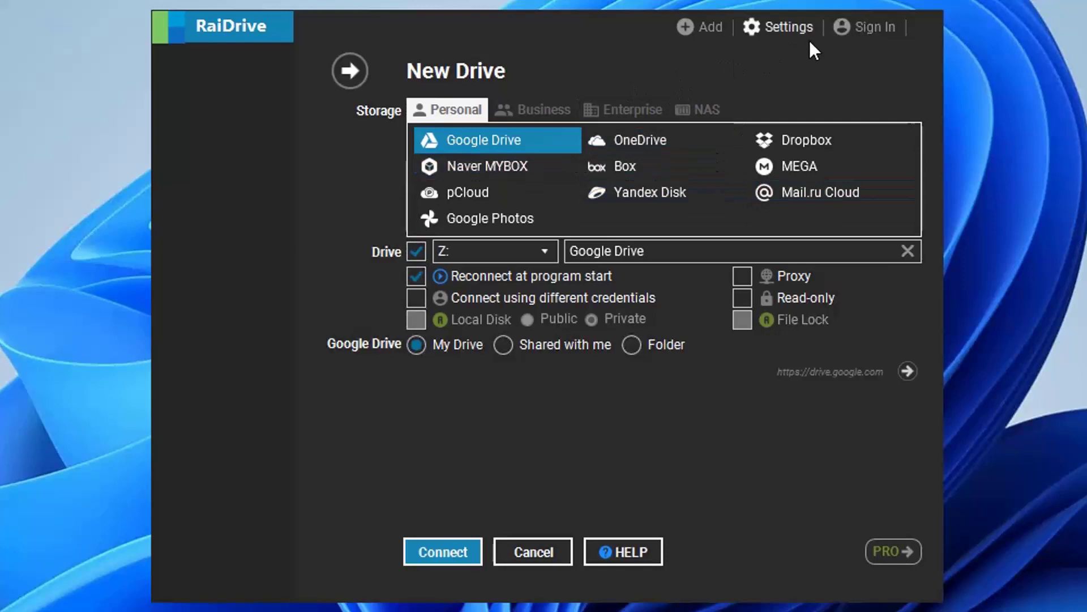
Open RaiDrive settings and select the temporary path C:\ProgramData\OpenBoxLab\RaiDrive\Cache
left_click(796, 30)
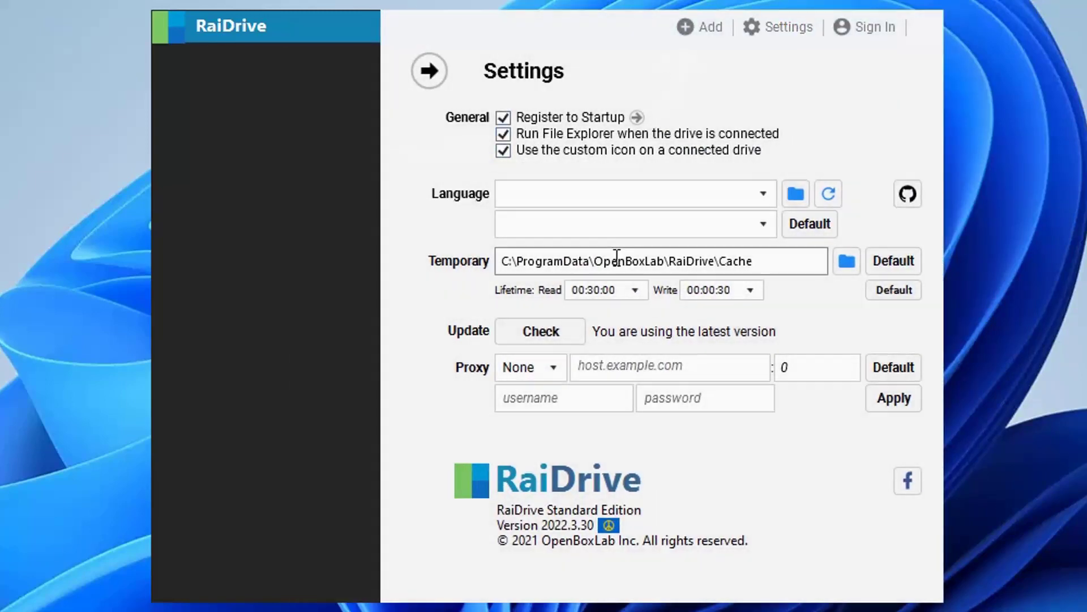
double_click(507, 261)
left_click_drag(567, 266, 790, 283)
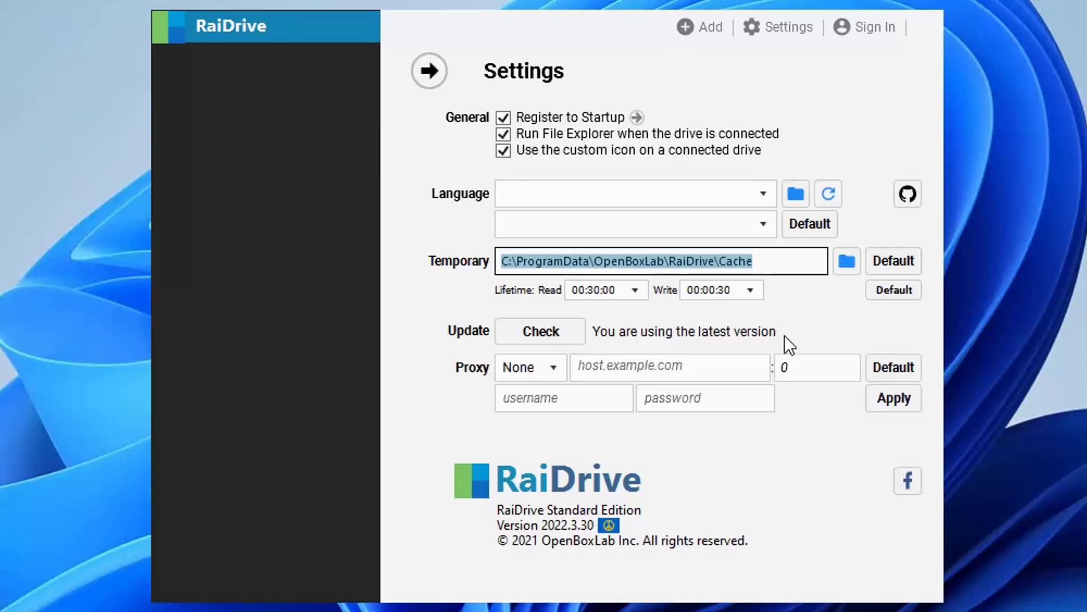
left_click(770, 268)
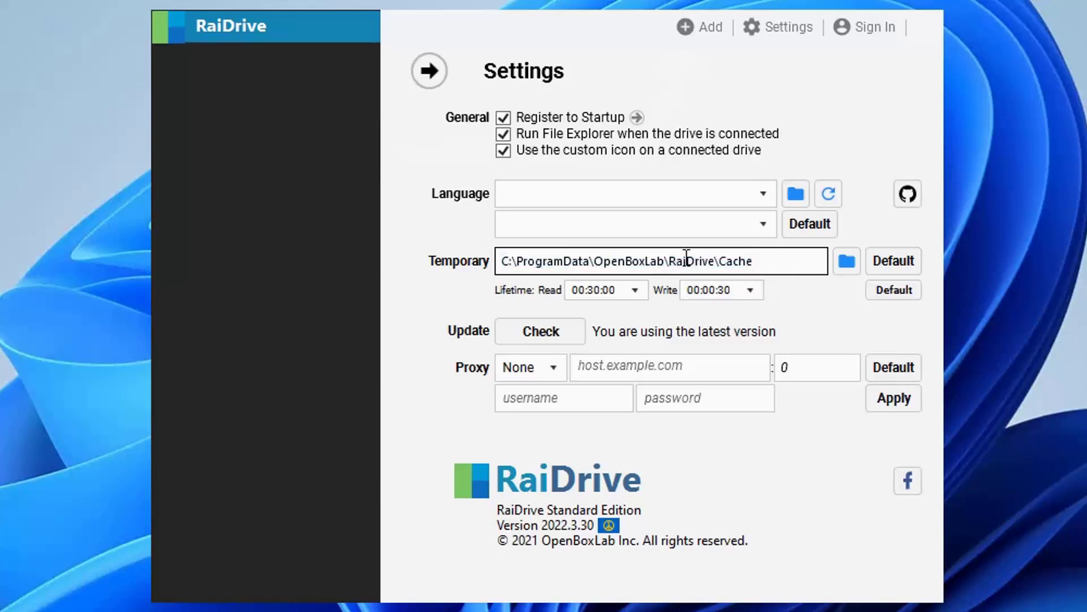
left_click_drag(685, 261, 444, 273)
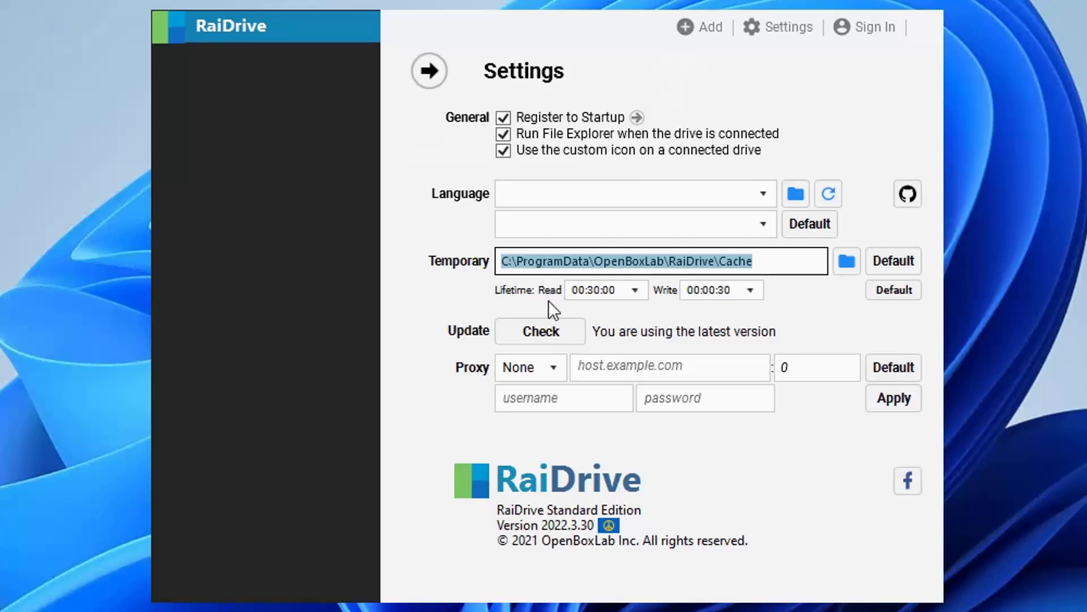
left_click_drag(790, 262, 454, 258)
Connect personal Google Drive as drive Z:, opening Google sign-in in Edge
left_click(705, 29)
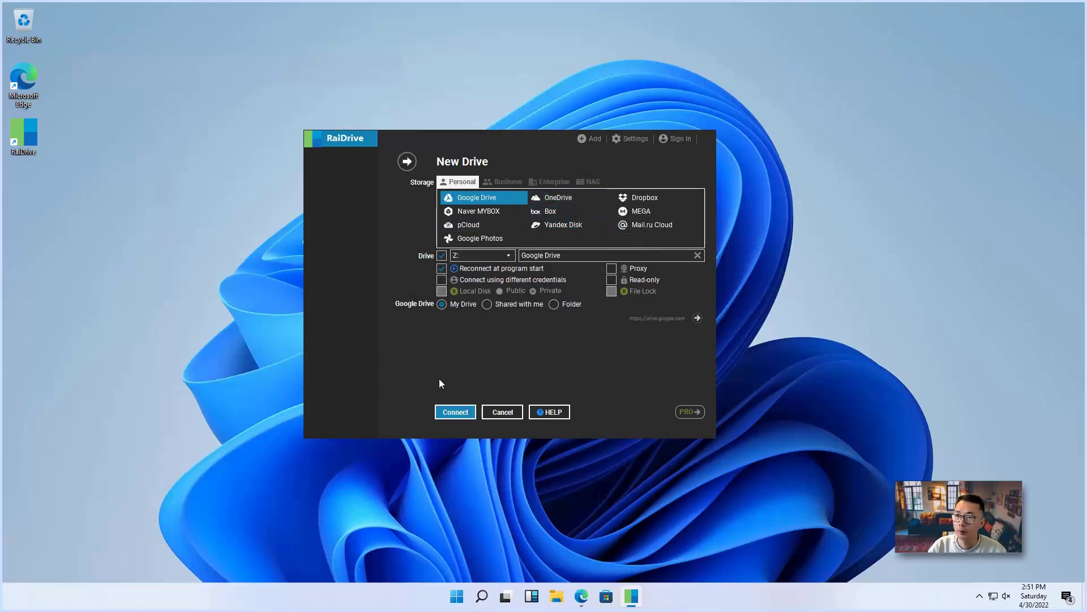
left_click(456, 412)
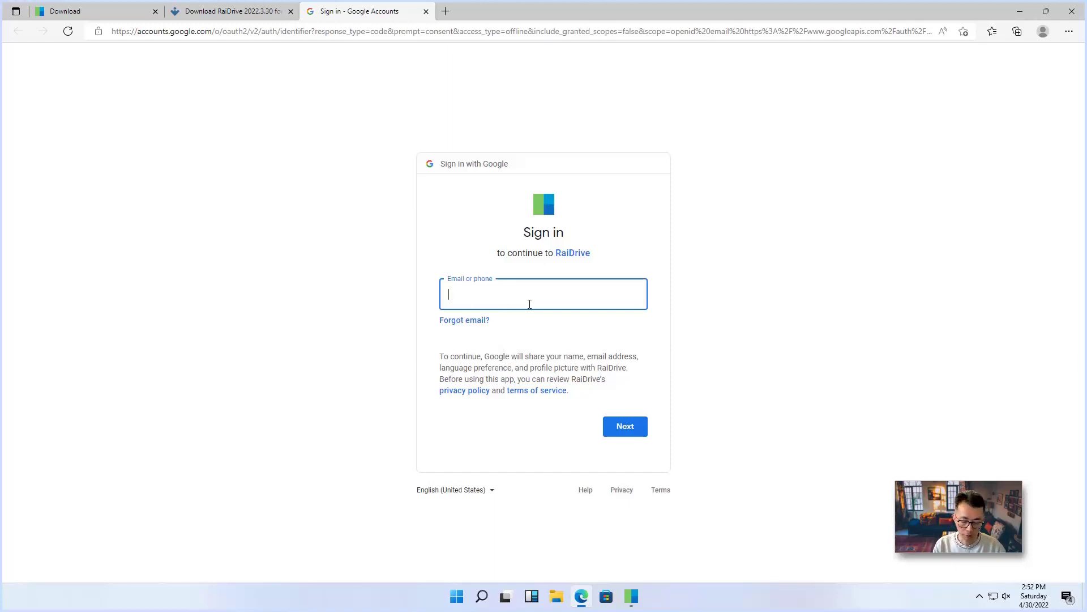
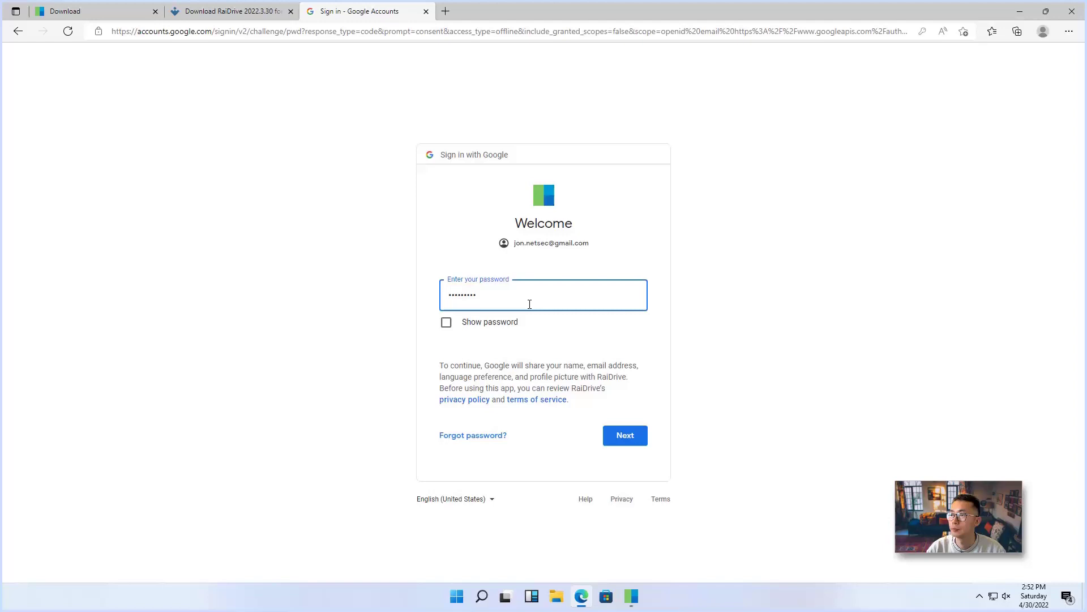
Enter the Google account password and submit it to mount Google Drive as Z:
left_click(624, 437)
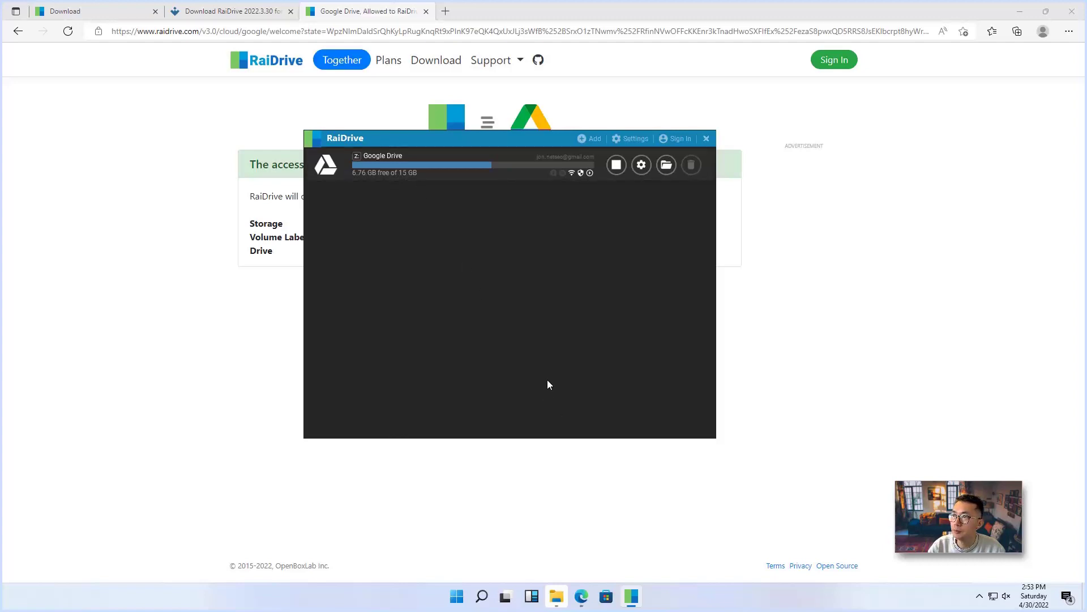
Add a Business OneDrive drive as Y: and connect it, opening Microsoft sign-in
left_click(593, 138)
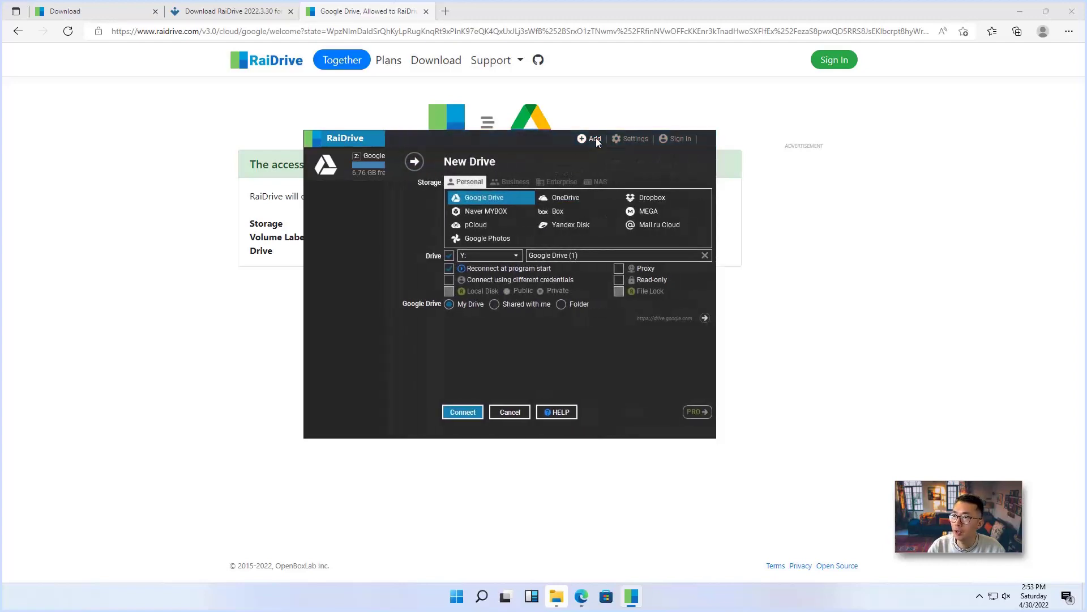
left_click(507, 182)
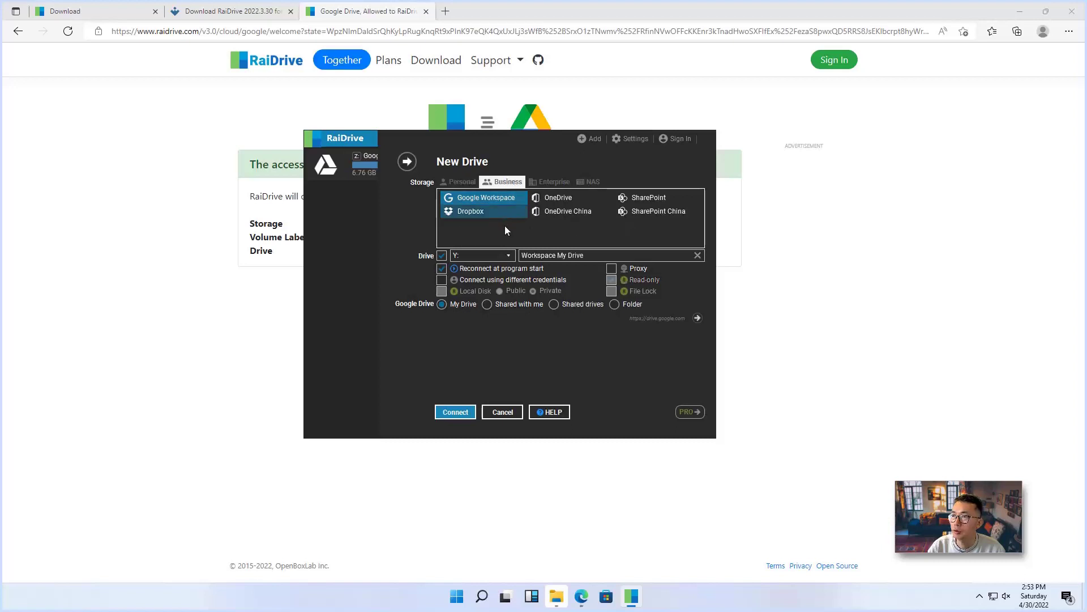
left_click(561, 199)
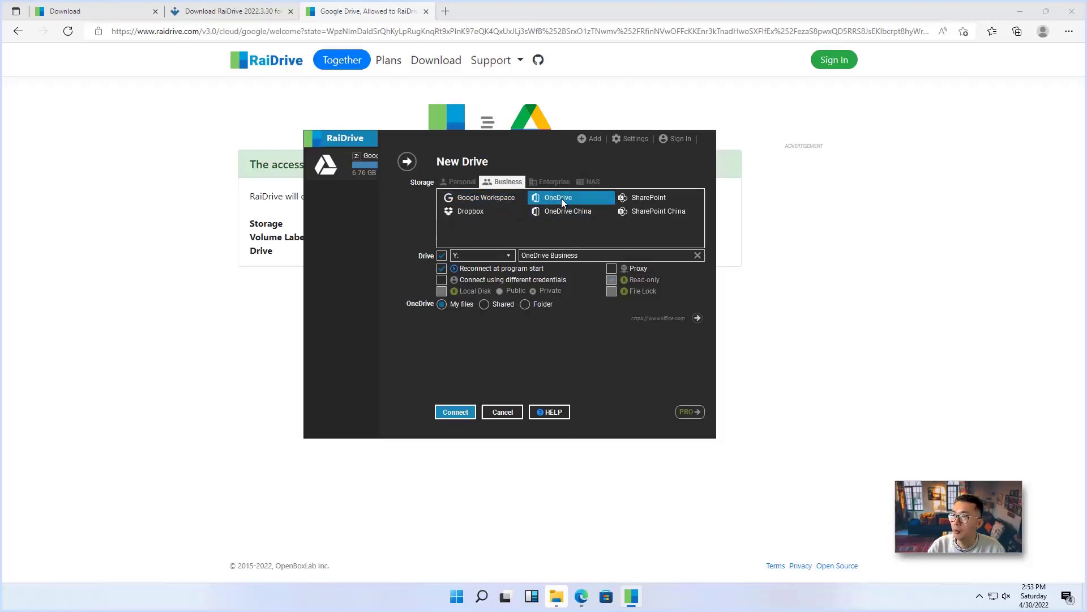
left_click(456, 411)
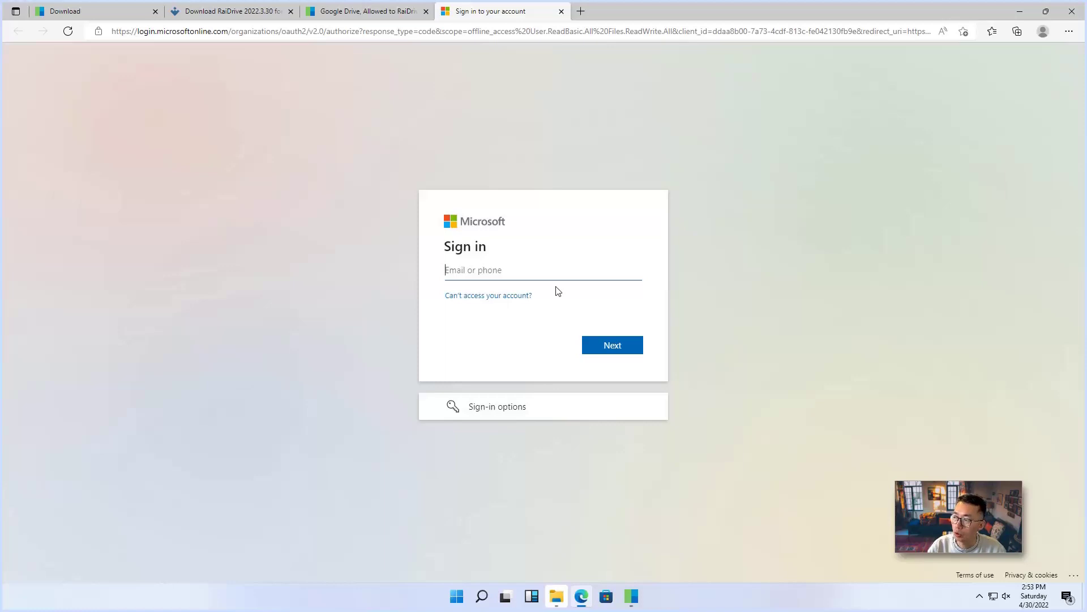
Sign in to Microsoft with the work account's e-mail address and password
left_click(539, 265)
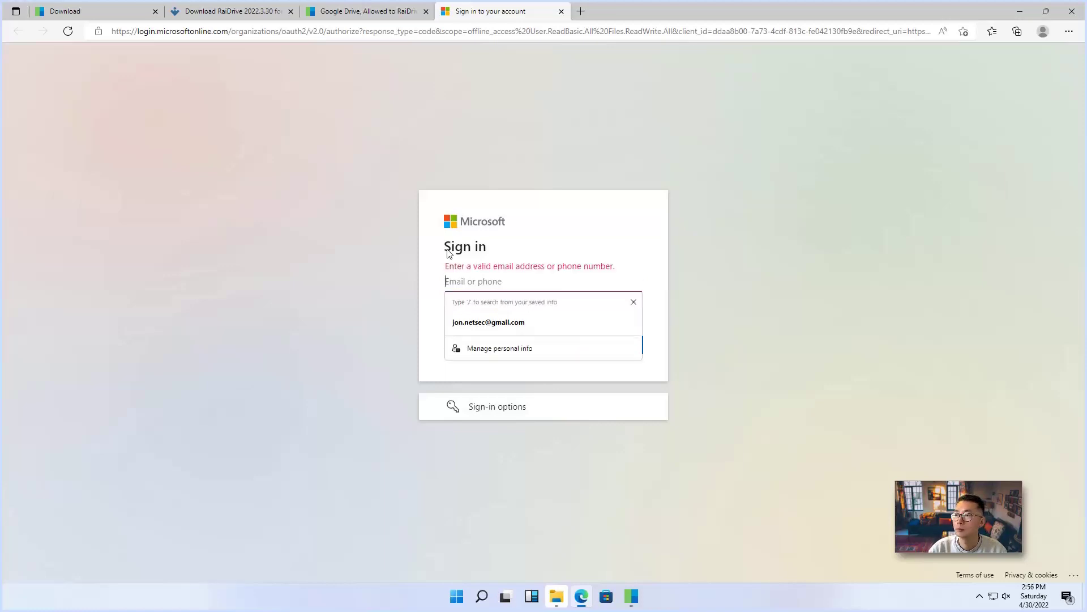
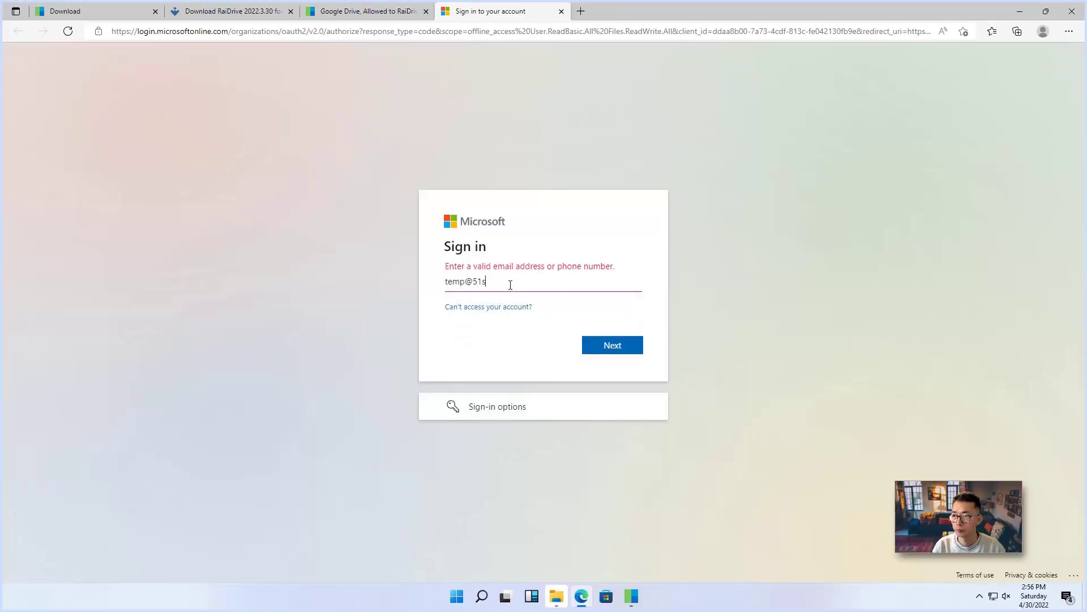
key("Return")
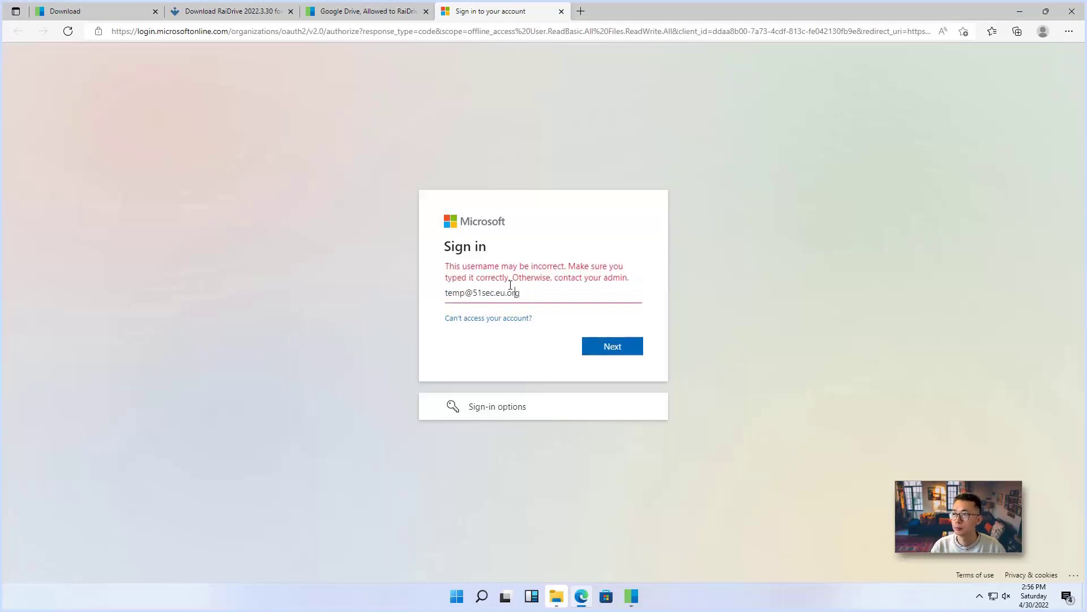
key("BackSpace")
key("BackSpace")
key("BackSpace")
key("BackSpace")
key("Return")
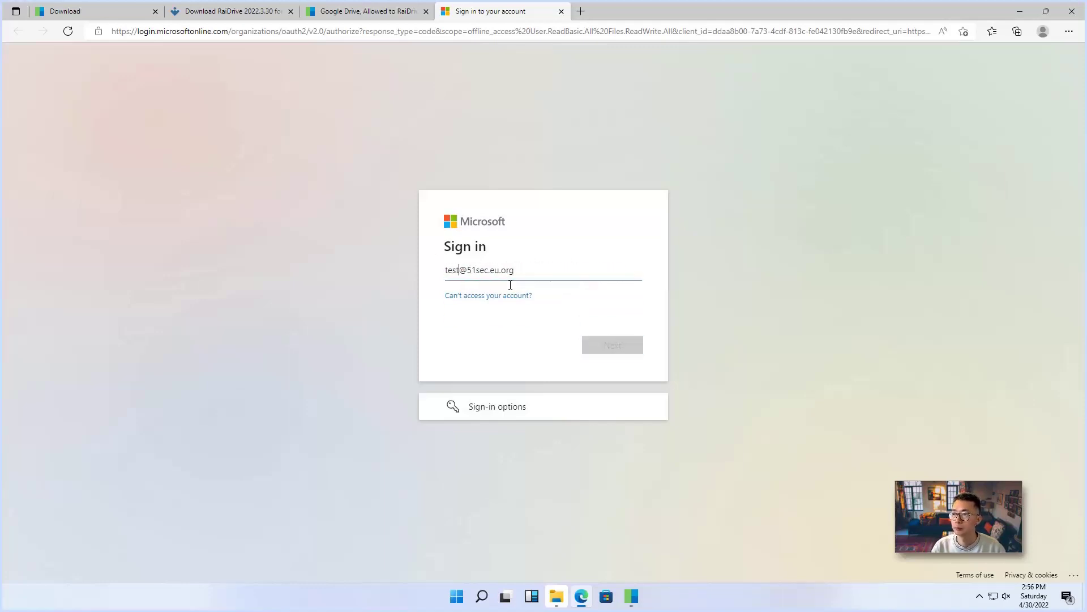
type("*********")
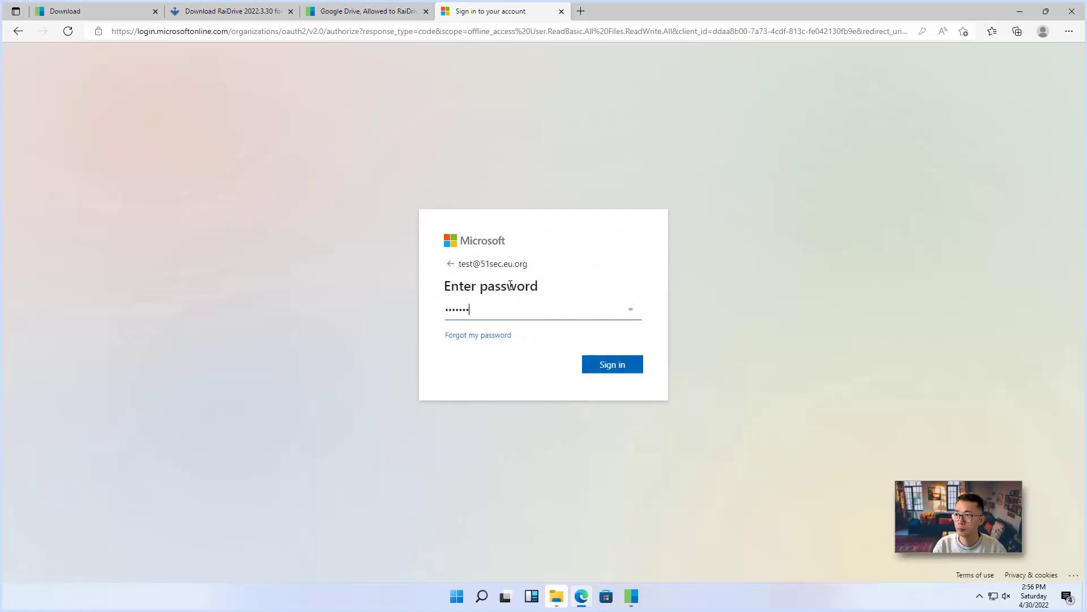
key("Return")
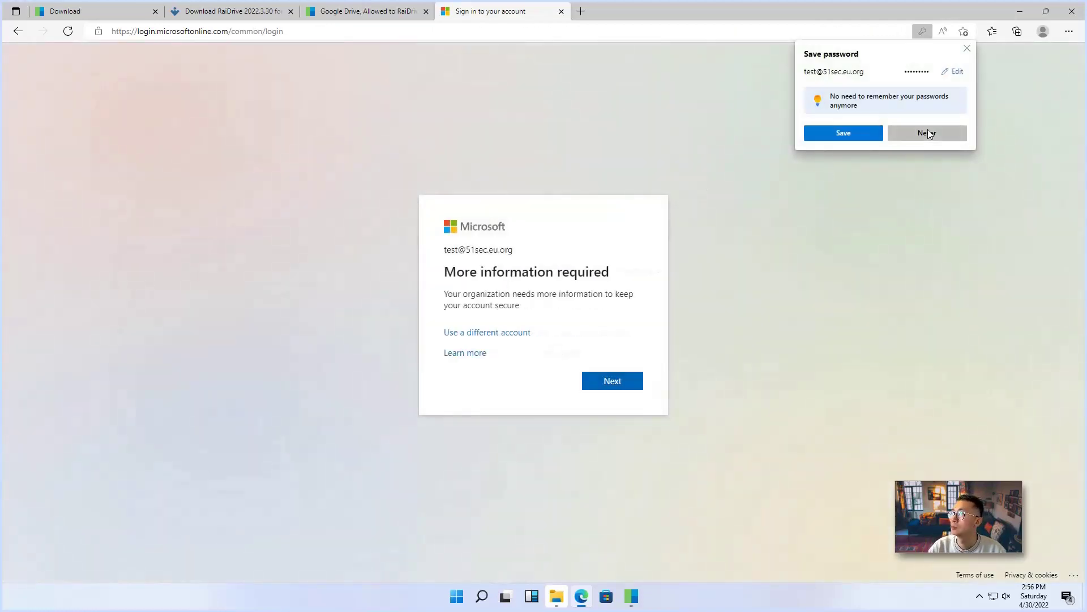
Decline saving the password, accept the security info, and choose to stay signed in without asking again
left_click(927, 132)
left_click(614, 381)
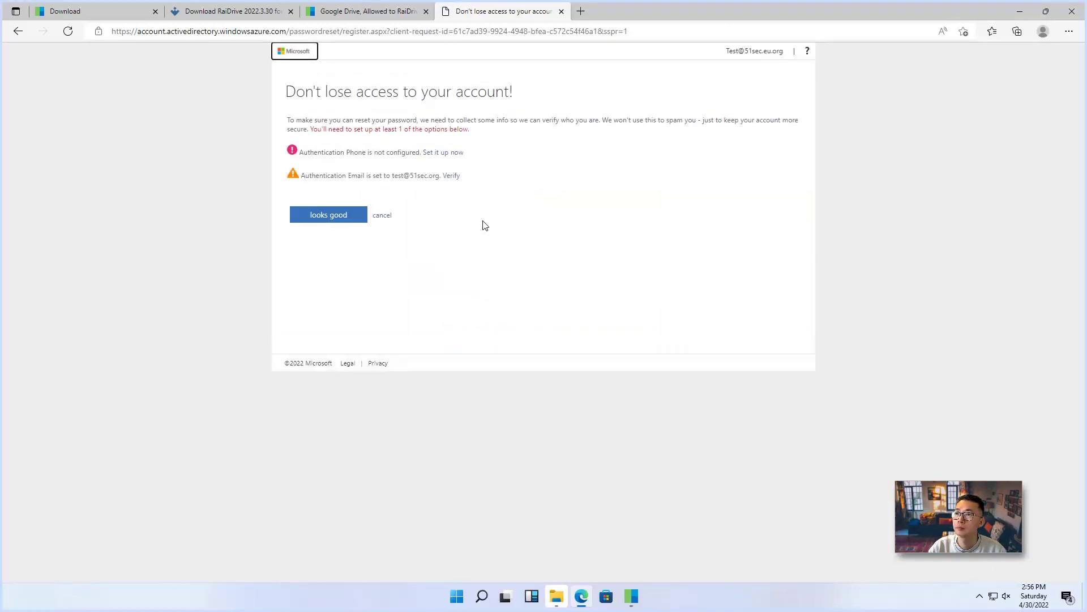
left_click(347, 219)
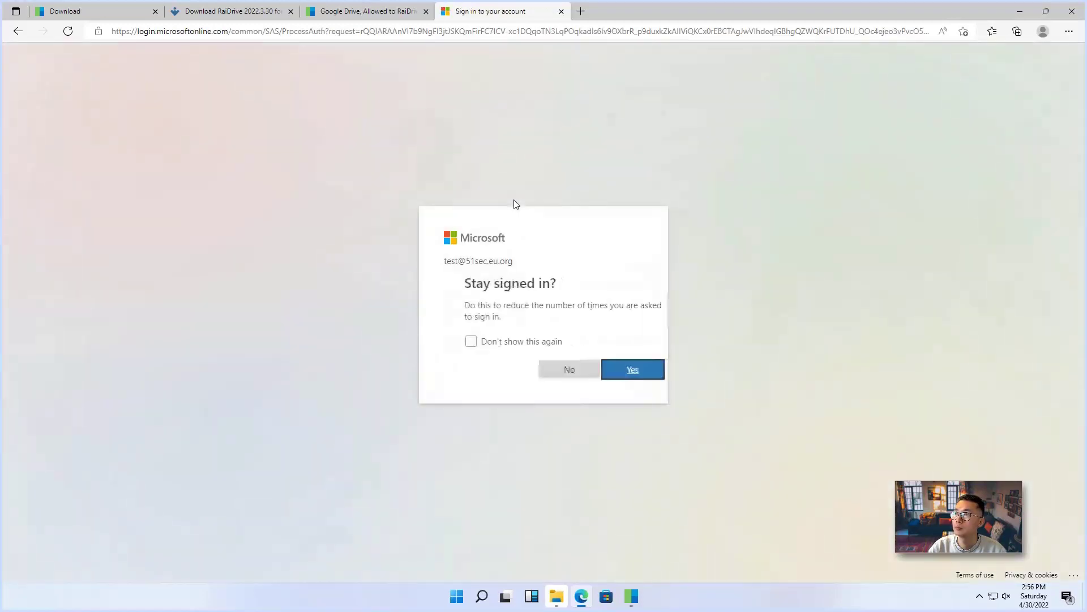
left_click(517, 341)
left_click(589, 367)
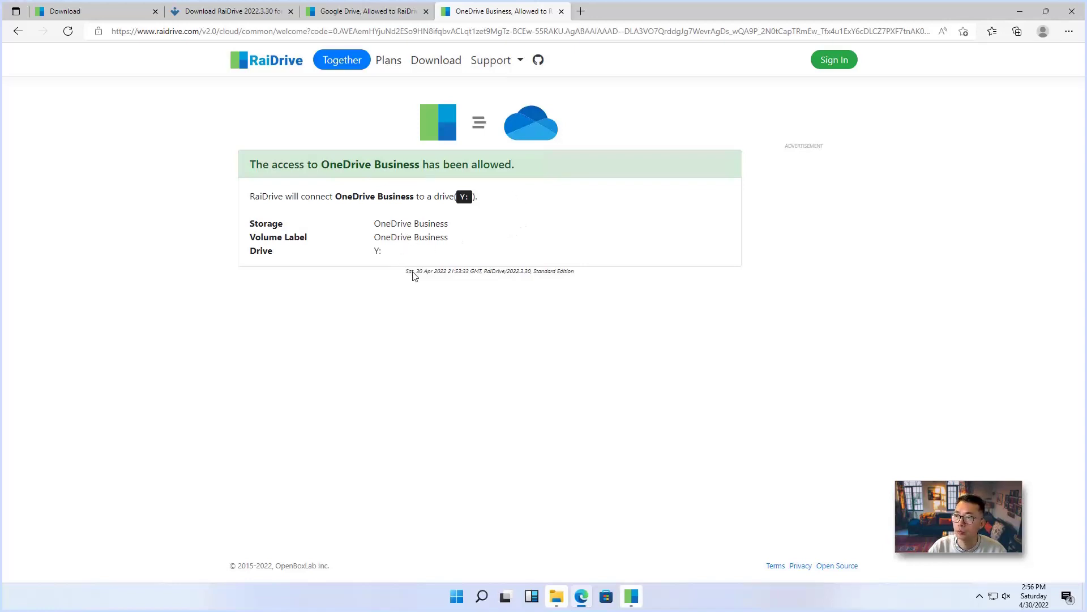
Stop the Google Drive (Z:) connection in RaiDrive, then open File Explorer
left_click(629, 594)
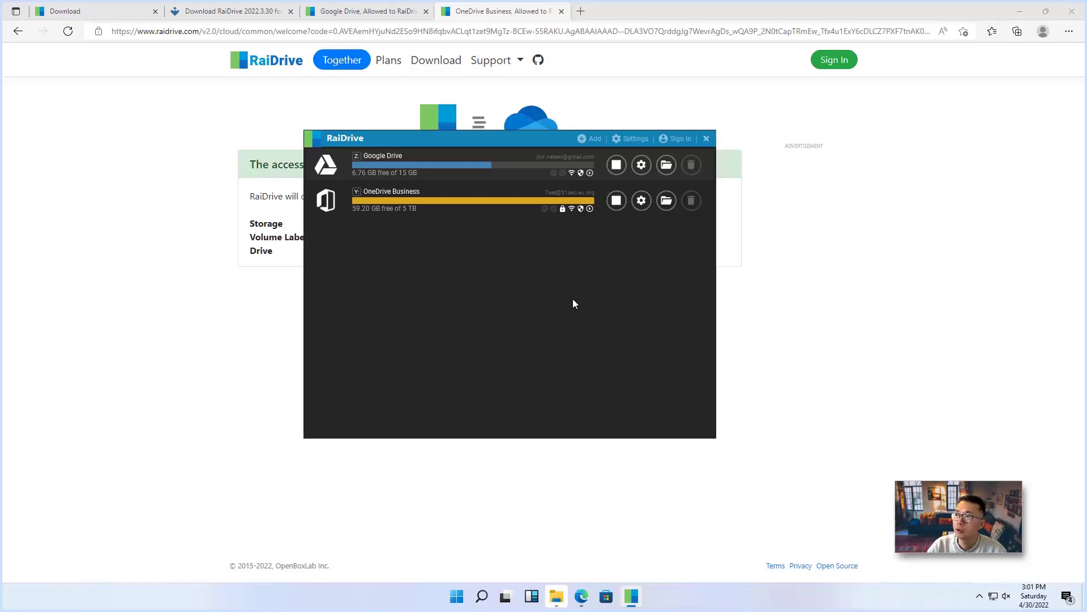
left_click(617, 165)
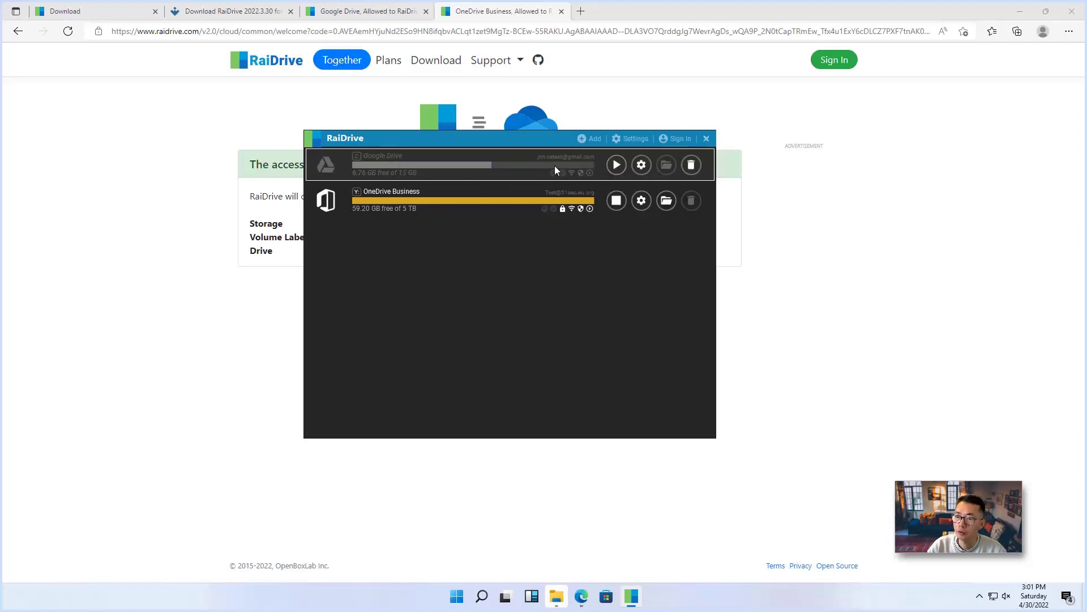
left_click(555, 603)
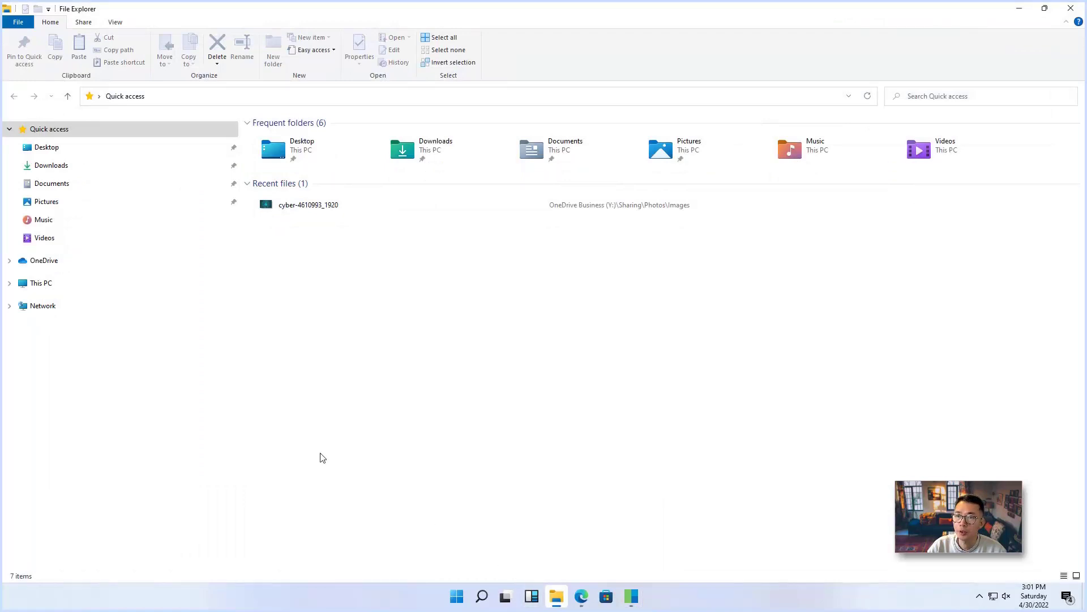
Delete the Google Drive (Z:) connection from RaiDrive and confirm with OK
left_click(9, 283)
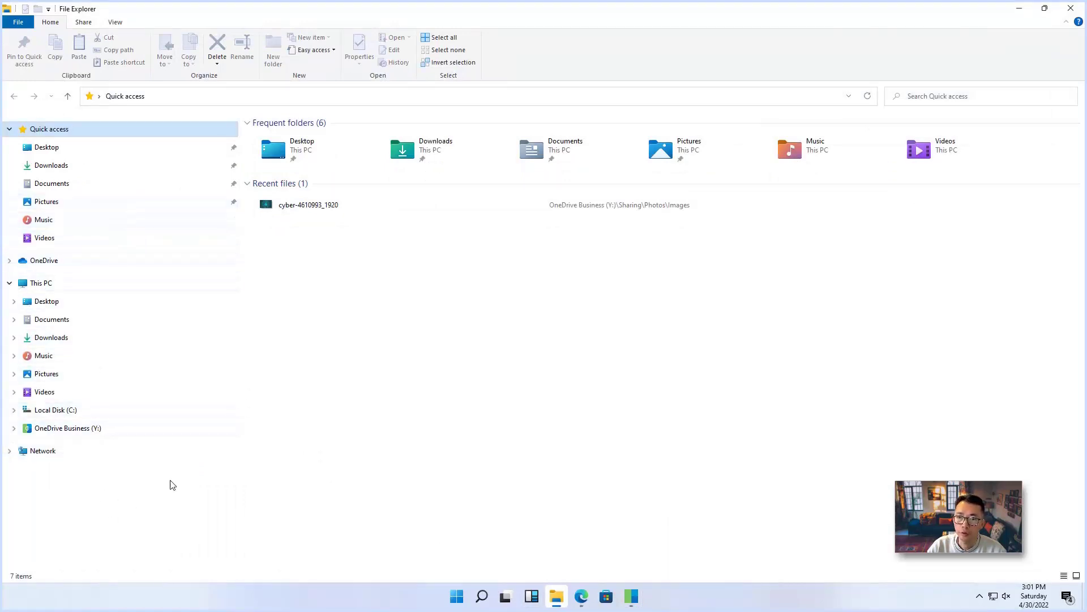
left_click(1019, 8)
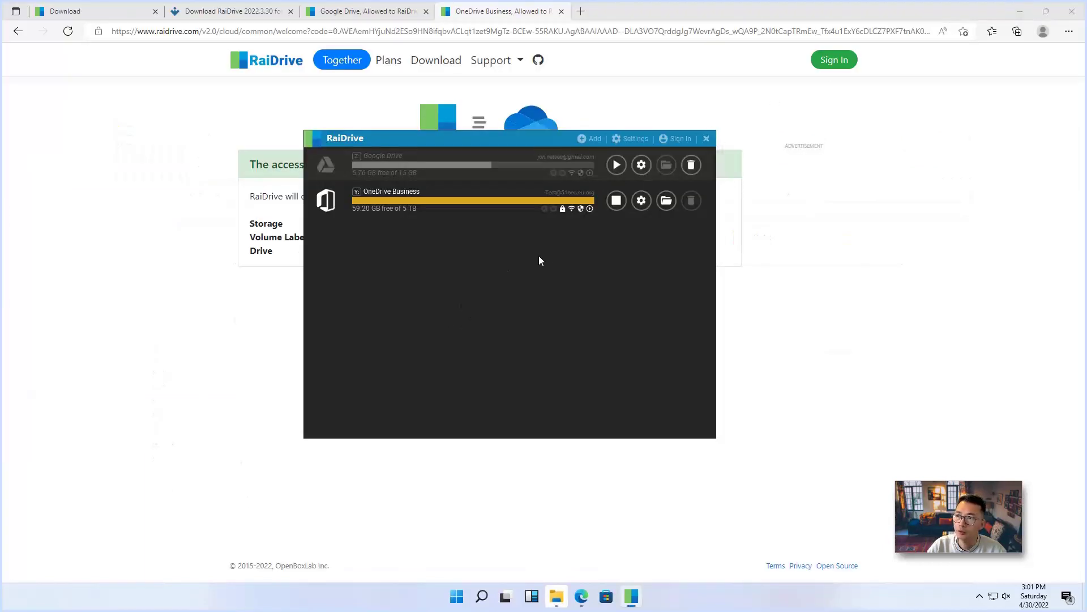
left_click(691, 165)
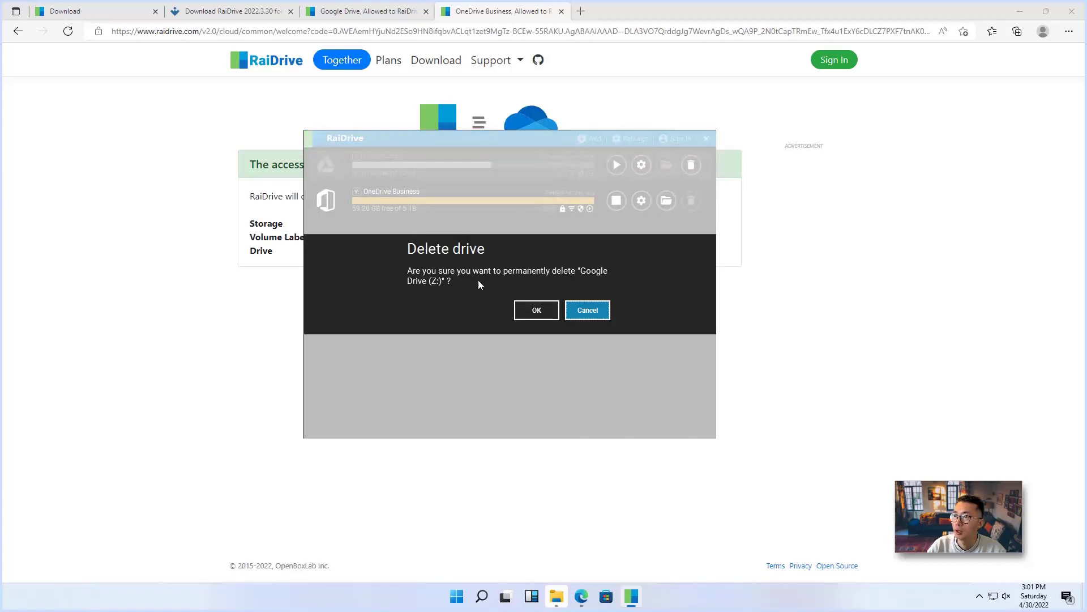
left_click(536, 310)
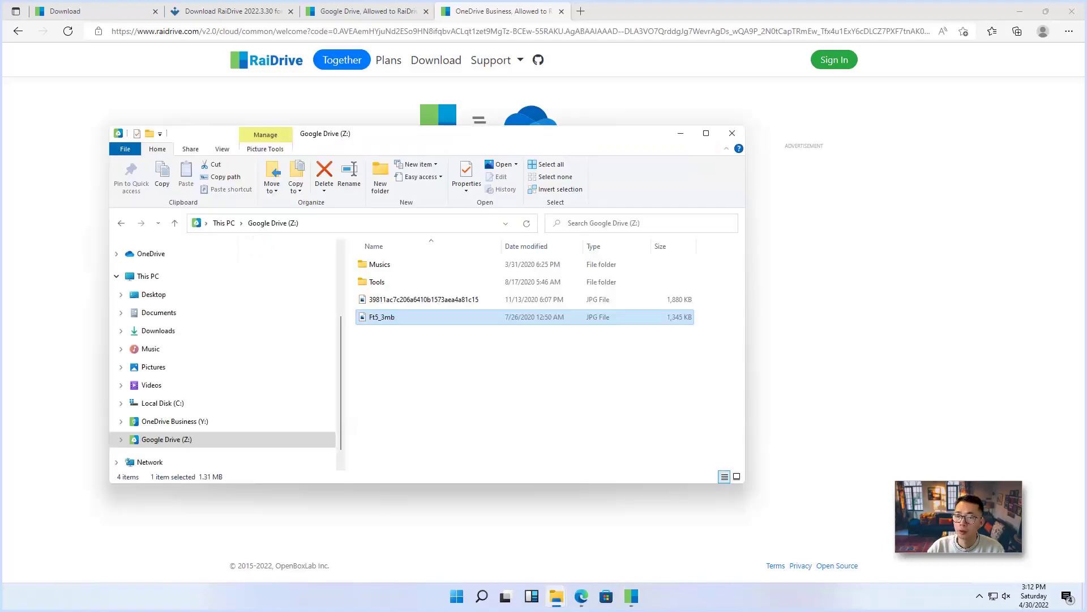
View both JPG photos, including Ft5_3mb, directly from Google Drive (Z:) in Photos
left_click(287, 425)
left_click(289, 439)
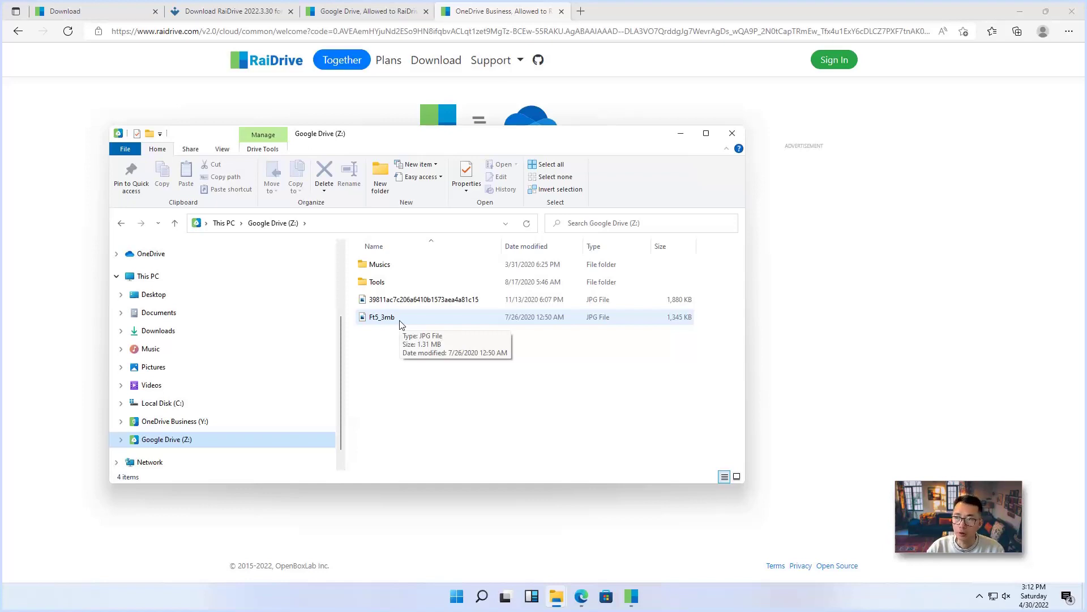
double_click(409, 300)
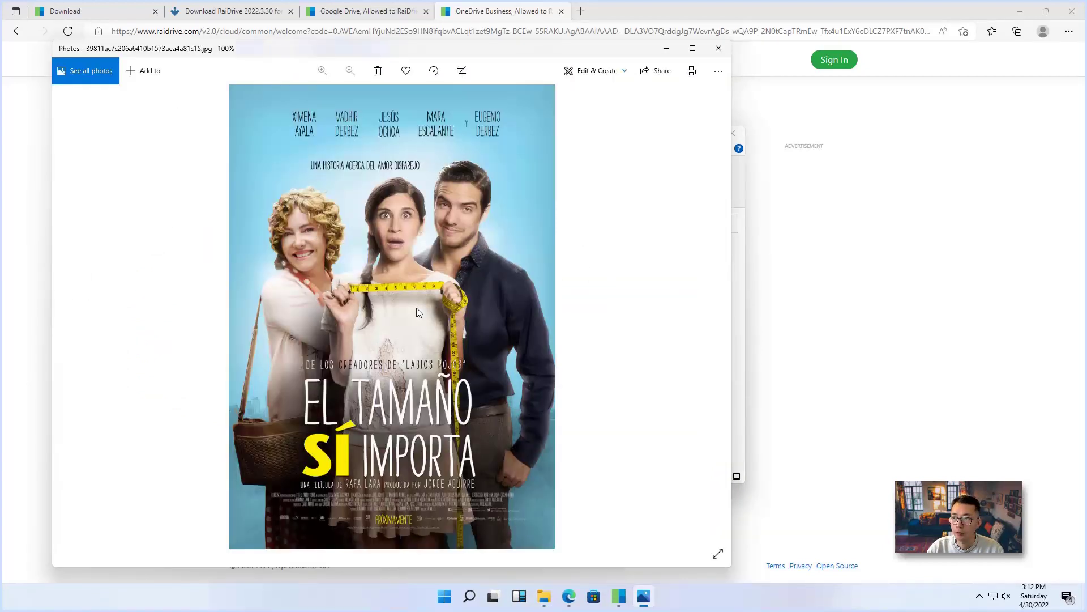
left_click(719, 48)
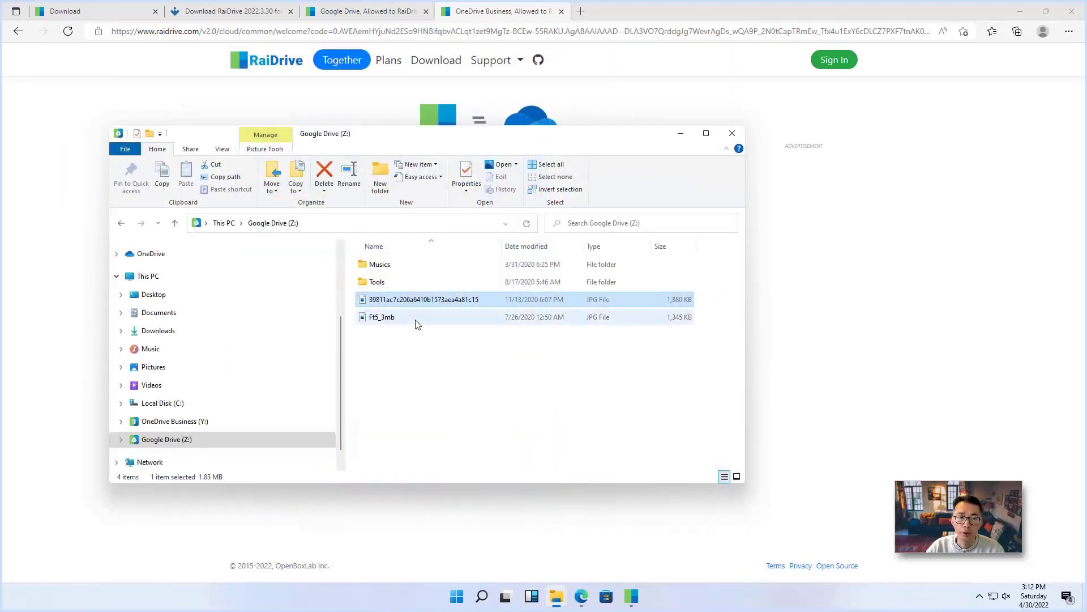
double_click(417, 320)
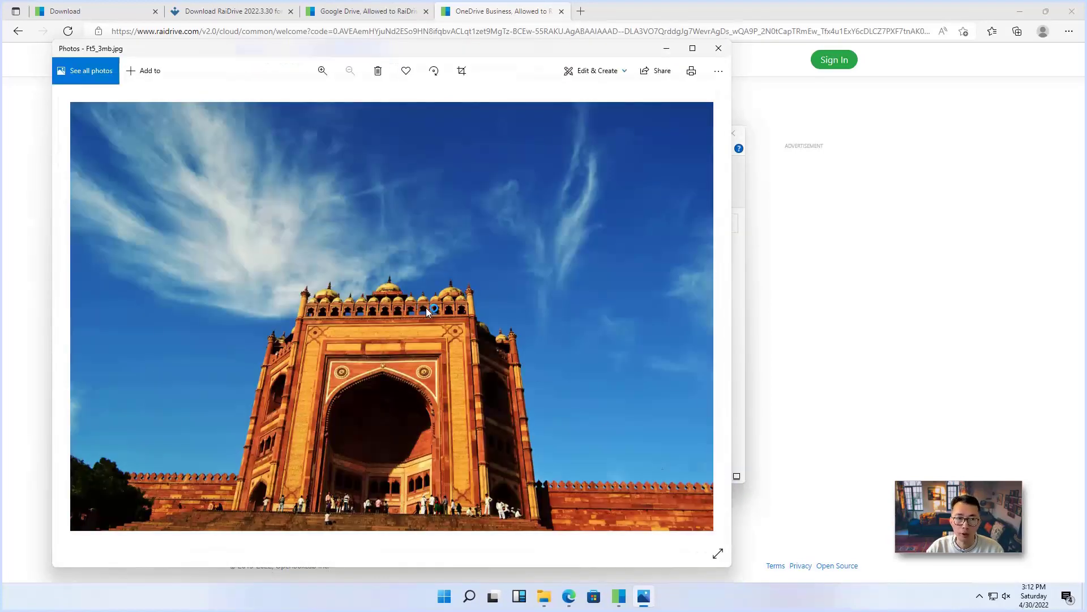
left_click(719, 48)
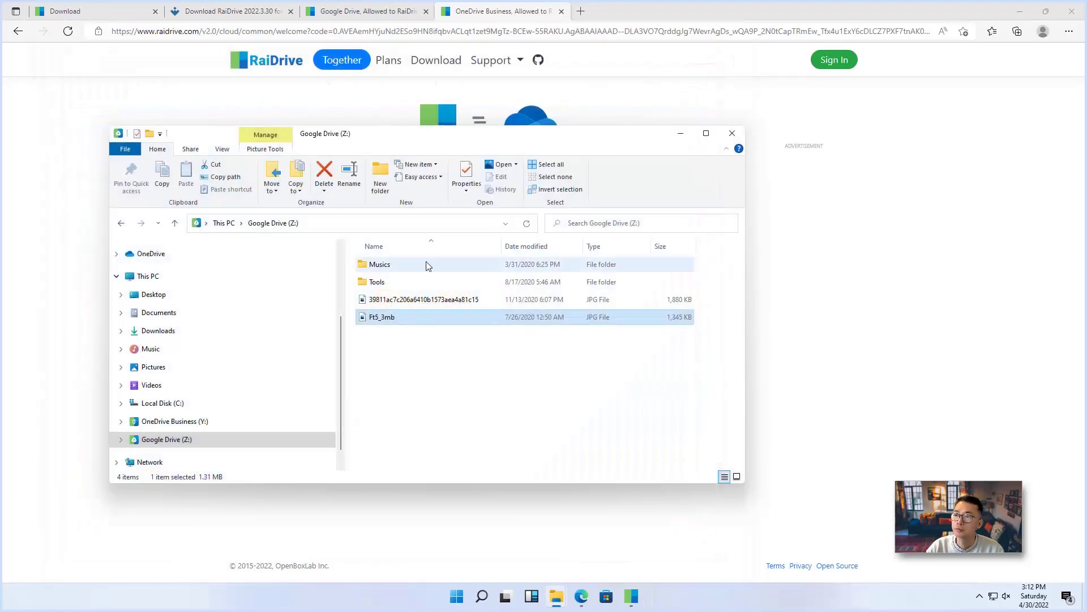
Play the Natural - 1.19 track from the Musics folder with volume raised to 91
double_click(428, 265)
double_click(428, 265)
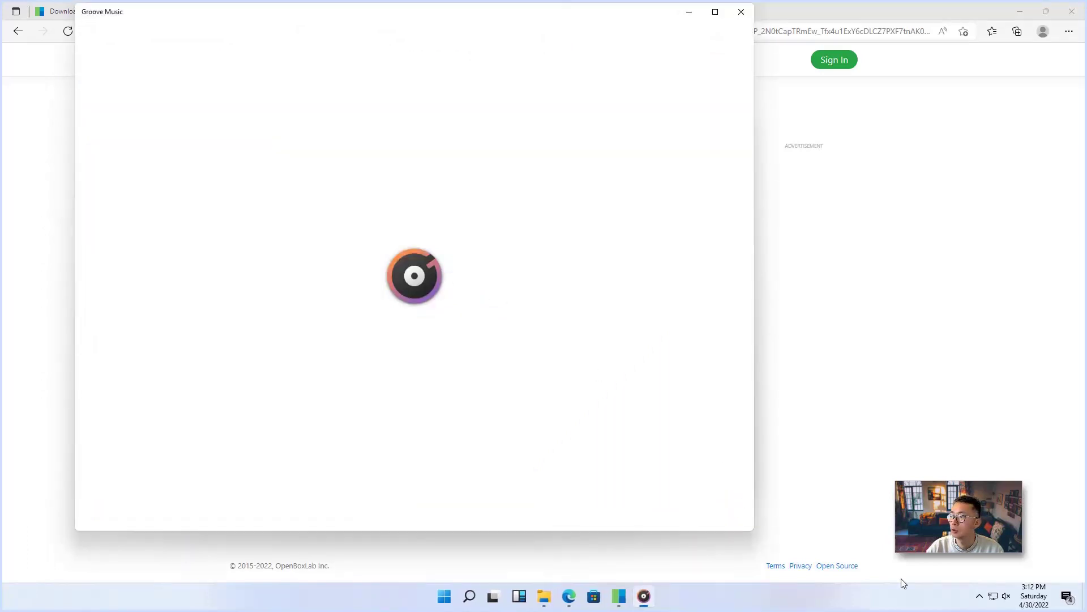
left_click(1007, 597)
left_click_drag(949, 565, 1036, 566)
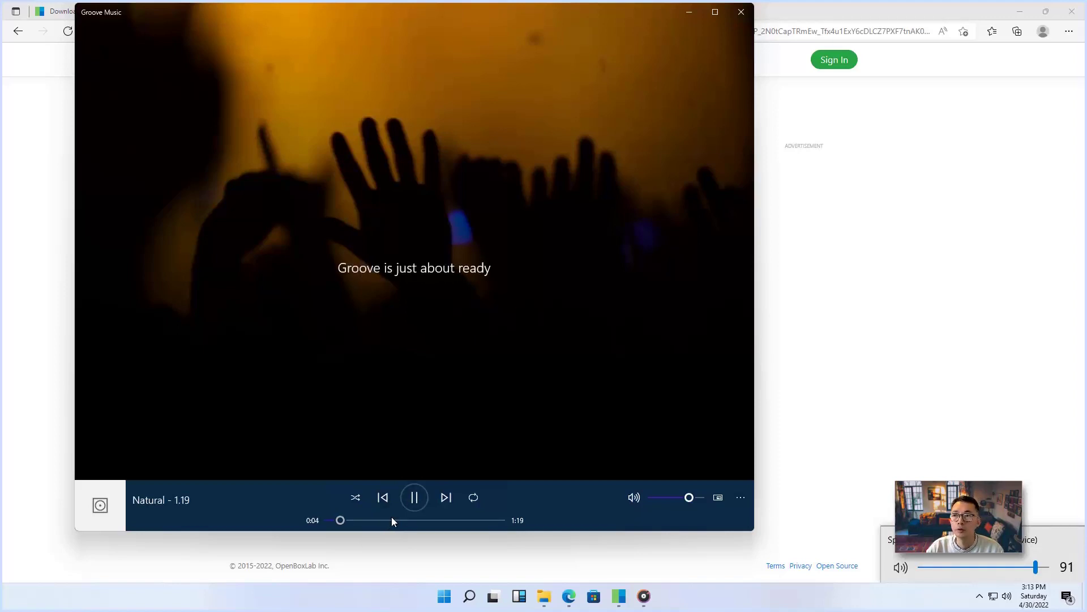
left_click(740, 13)
Open the Tools folder on Google Drive (Z:) and browse its ISO and Games subfolders
left_click(273, 222)
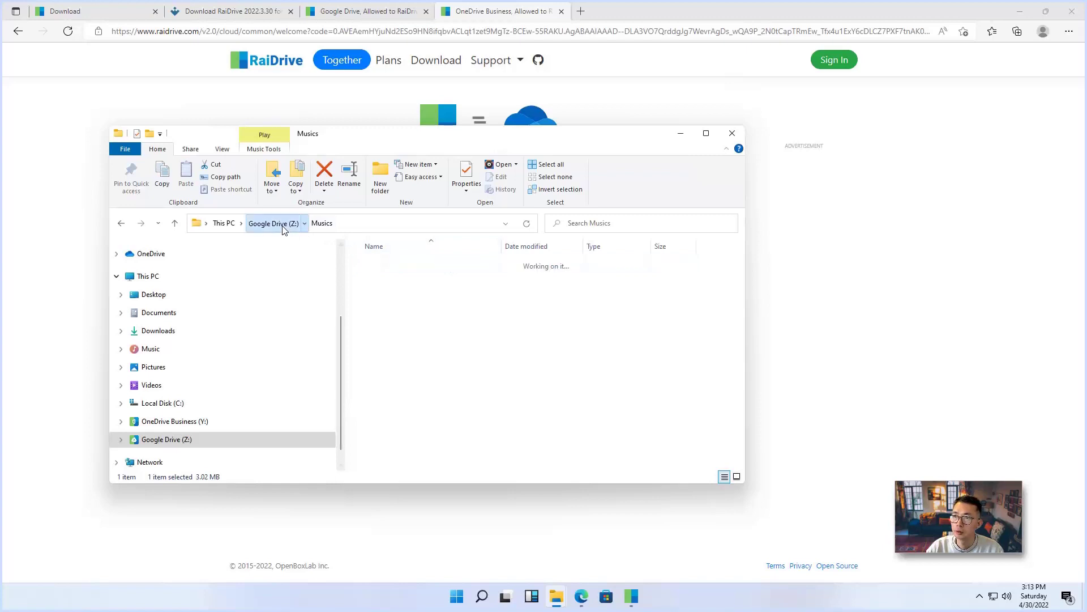
left_click(394, 285)
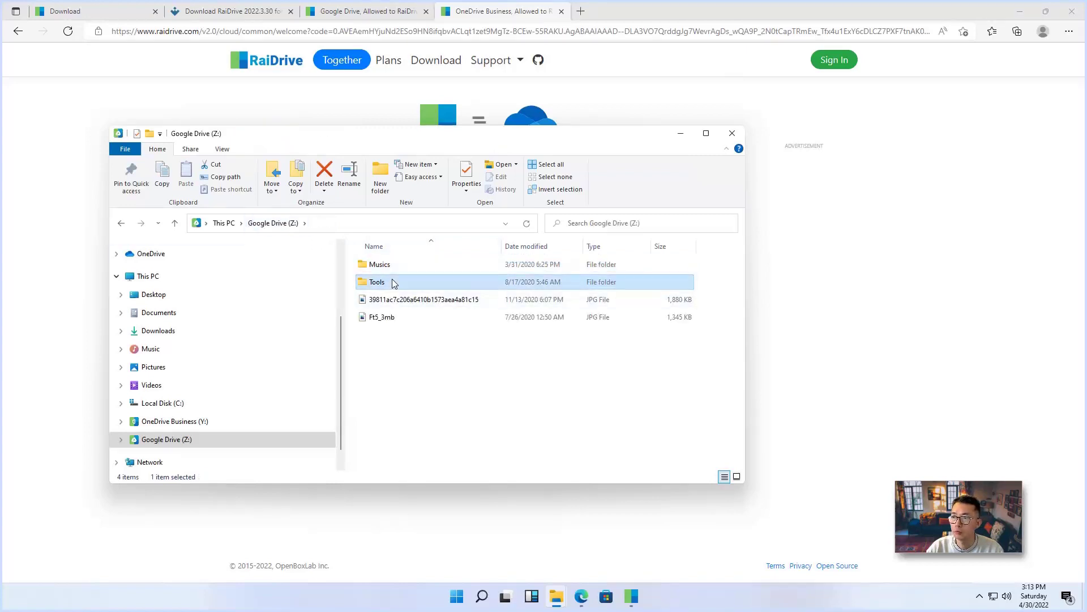
double_click(396, 286)
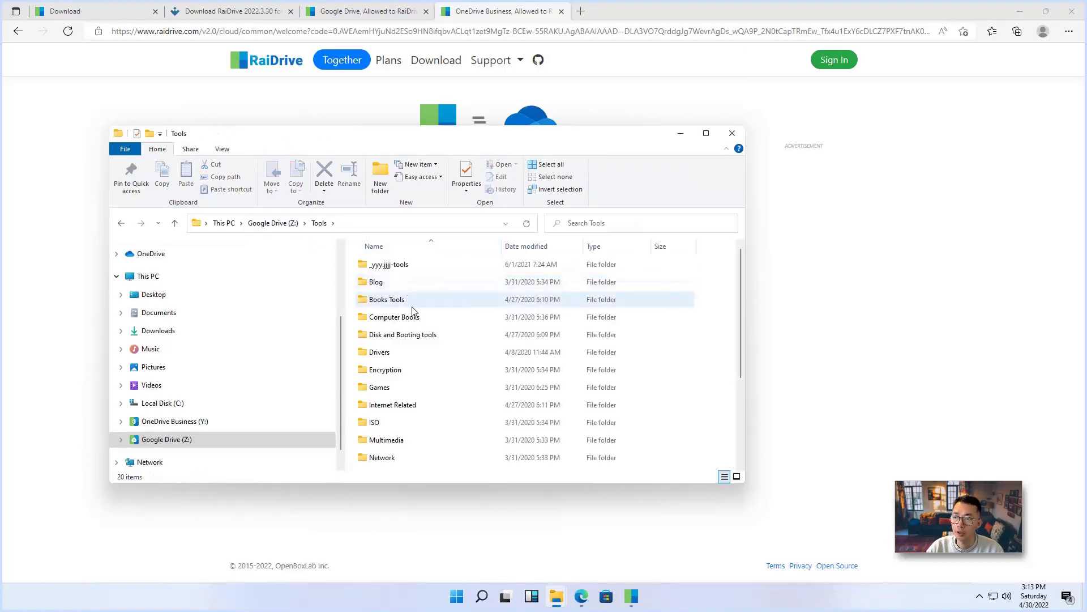
scroll(436, 398, "down", 3)
double_click(421, 323)
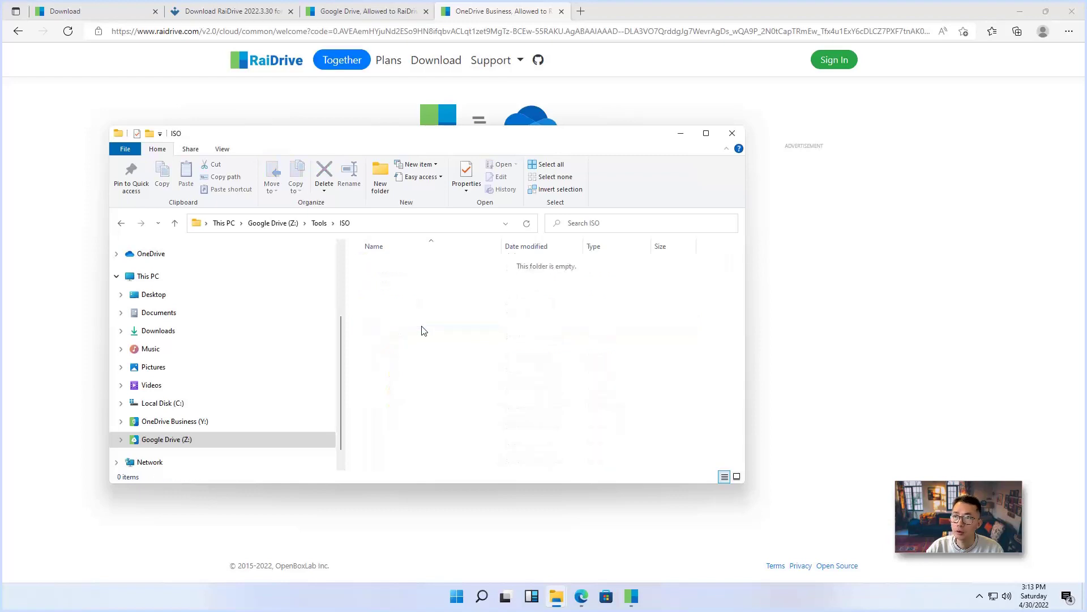
key("alt+Left")
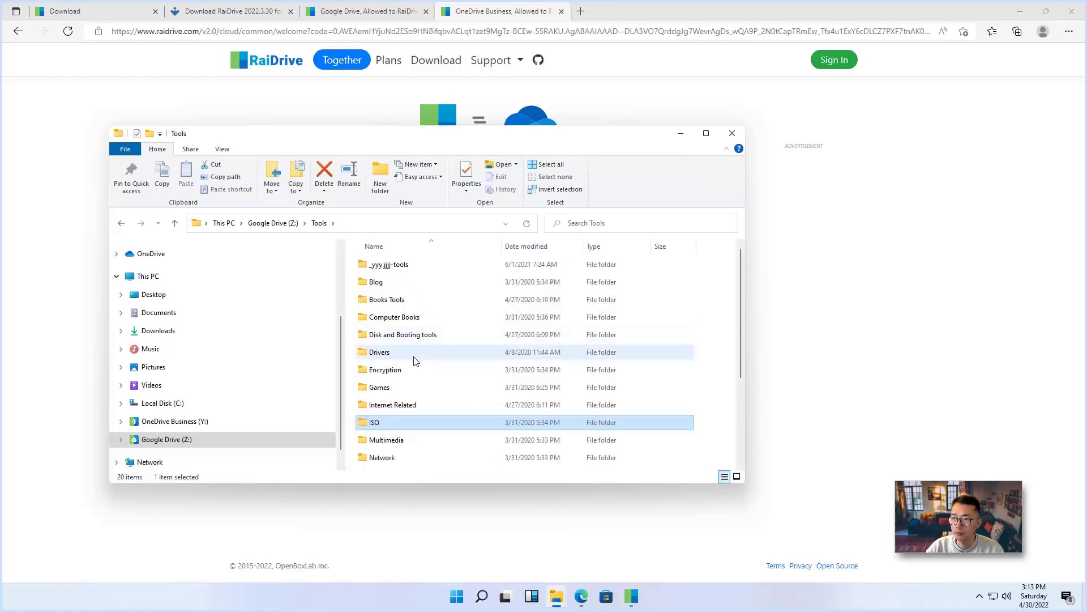
double_click(443, 392)
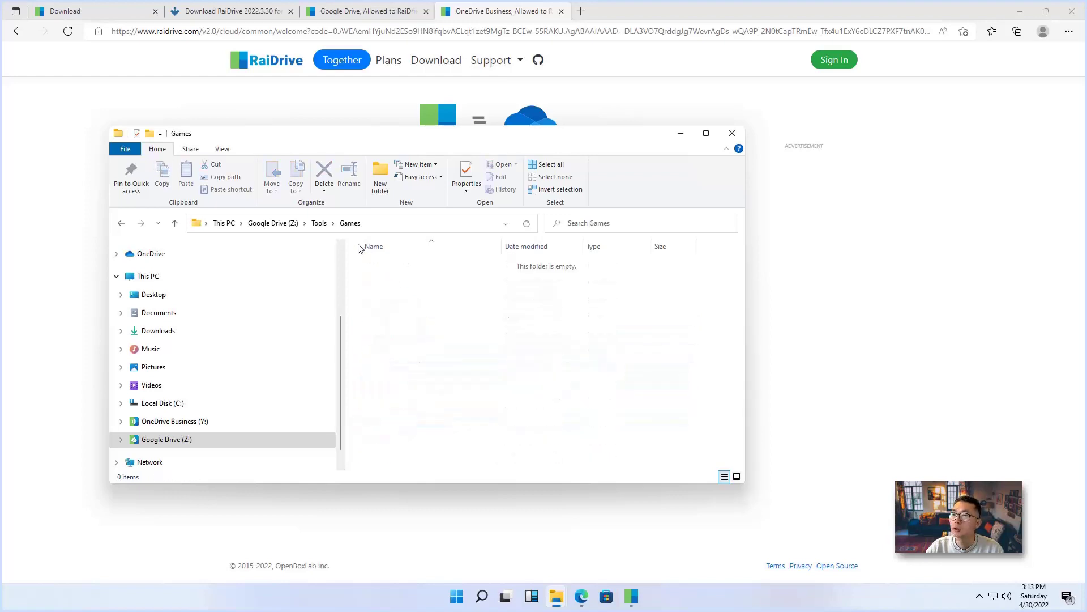
left_click(318, 223)
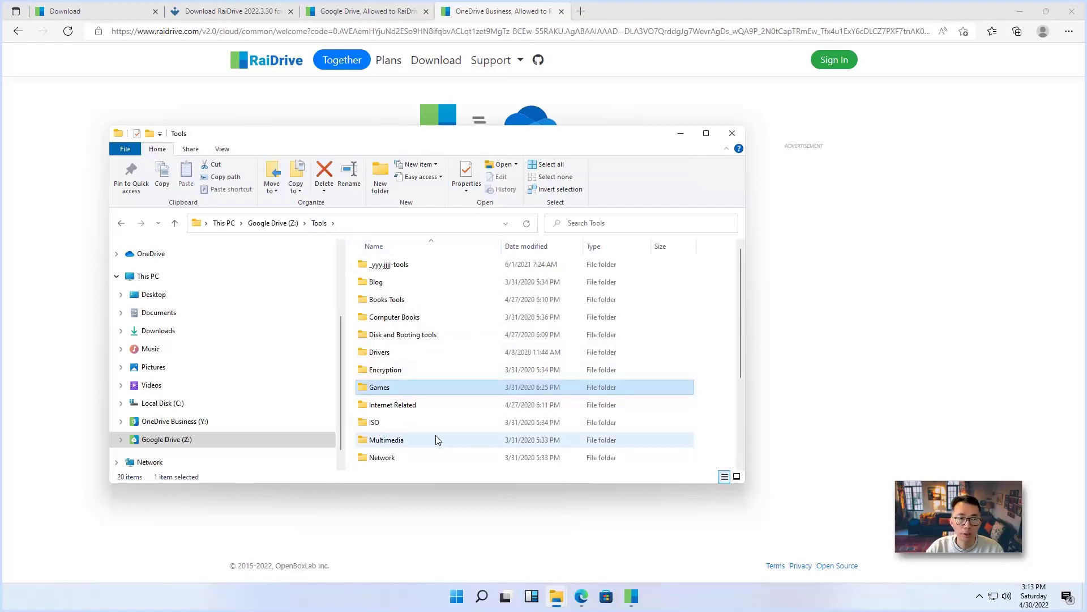
Browse the Multimedia and Network subfolders of Tools
scroll(436, 440, "down", 2)
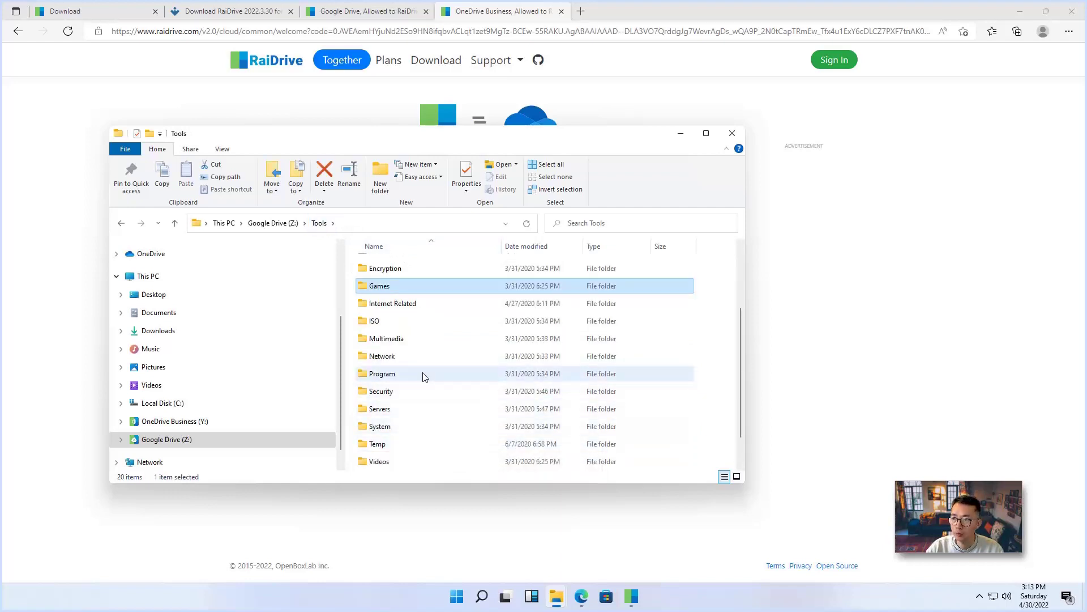
double_click(396, 339)
left_click(318, 223)
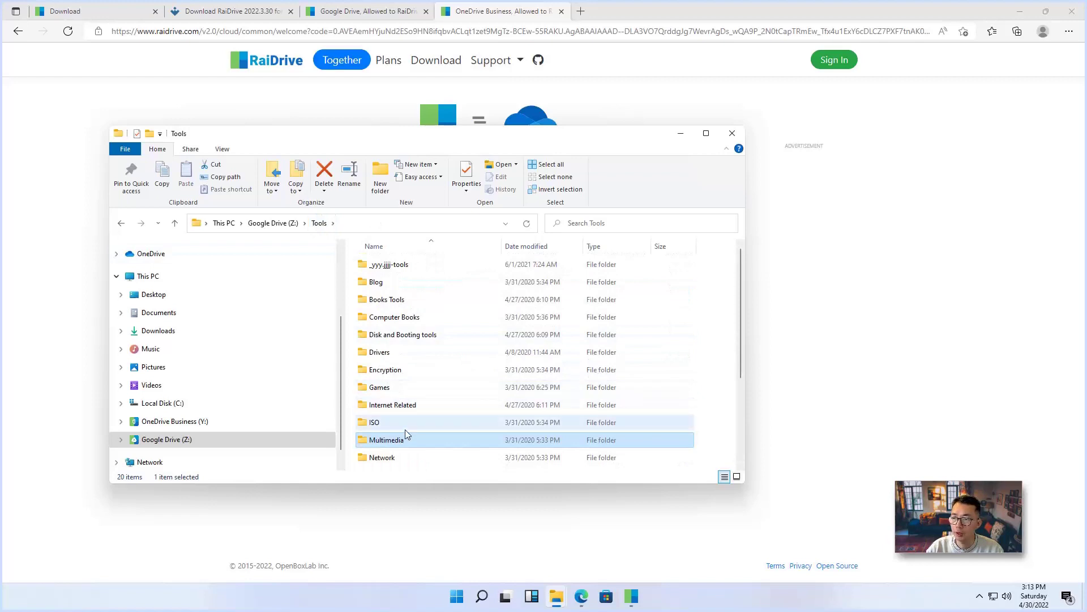
double_click(411, 459)
left_click(319, 222)
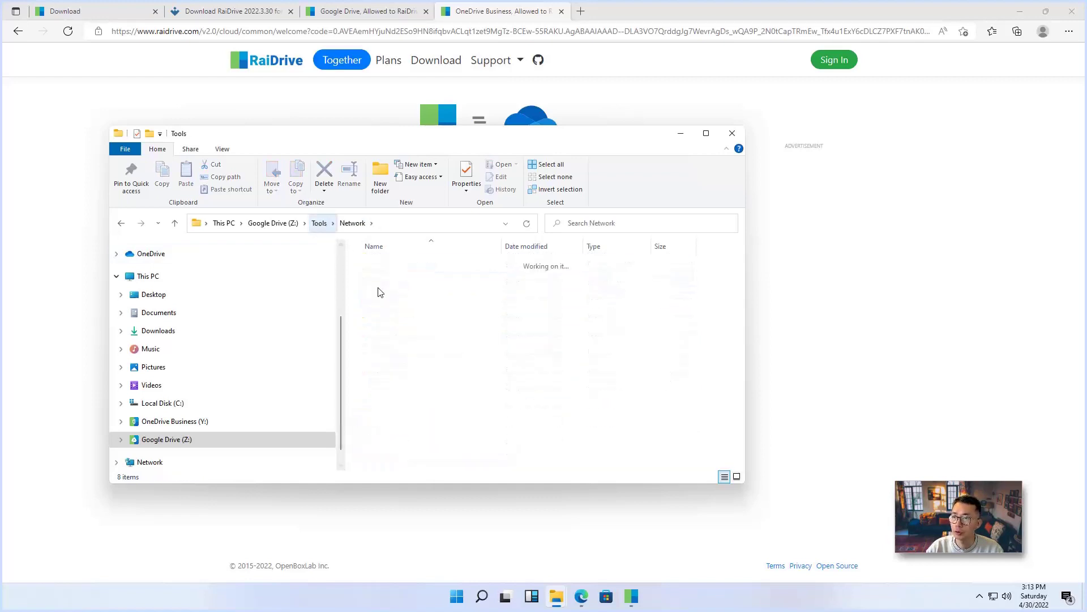
Play the Media1 video from Tools > Videos, then close the player
double_click(427, 352)
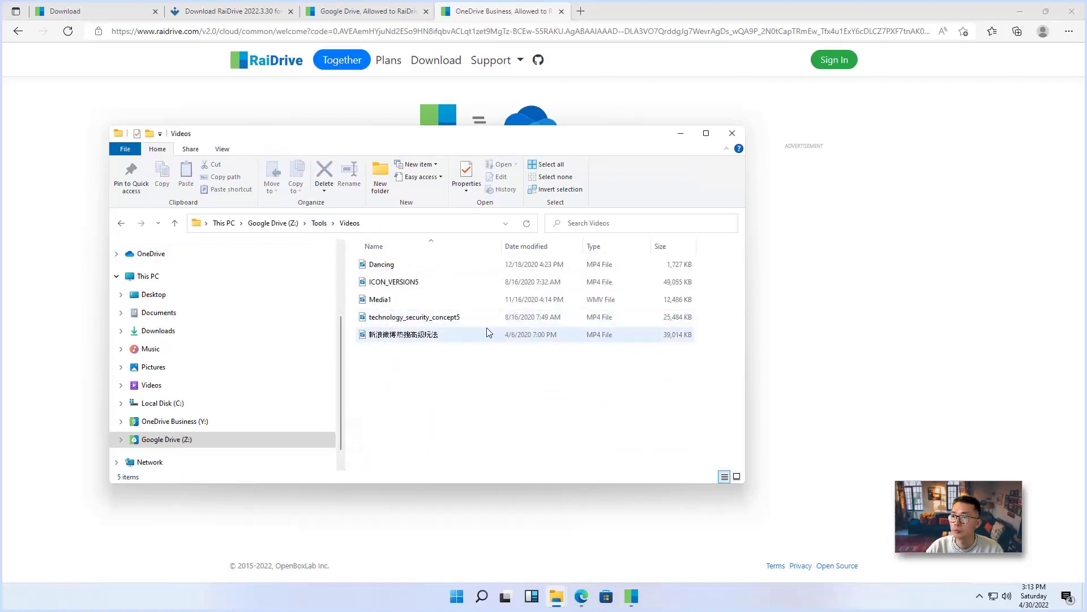
double_click(425, 300)
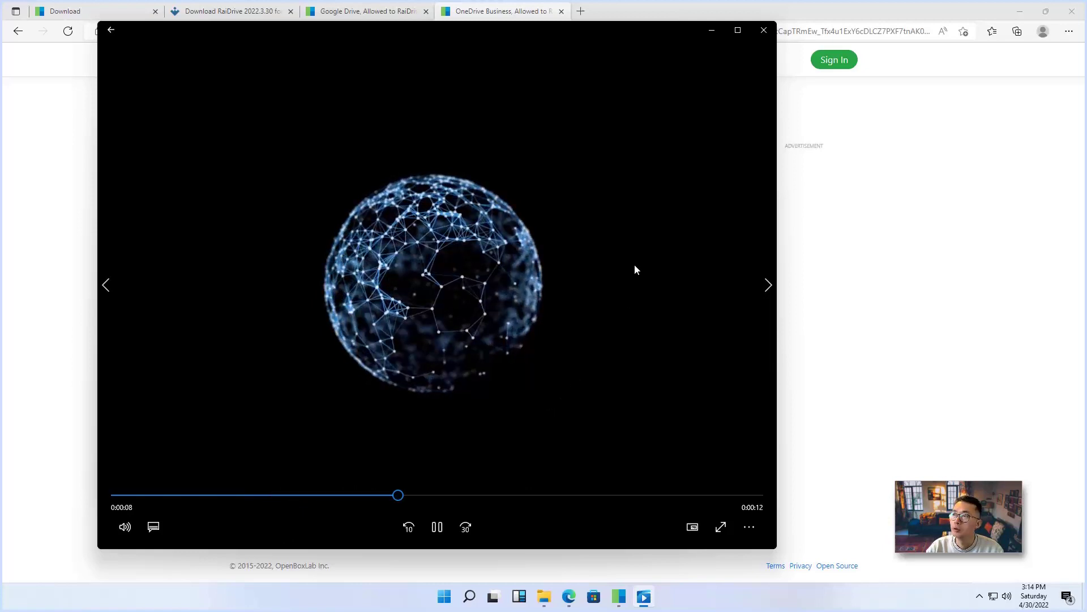
left_click(773, 30)
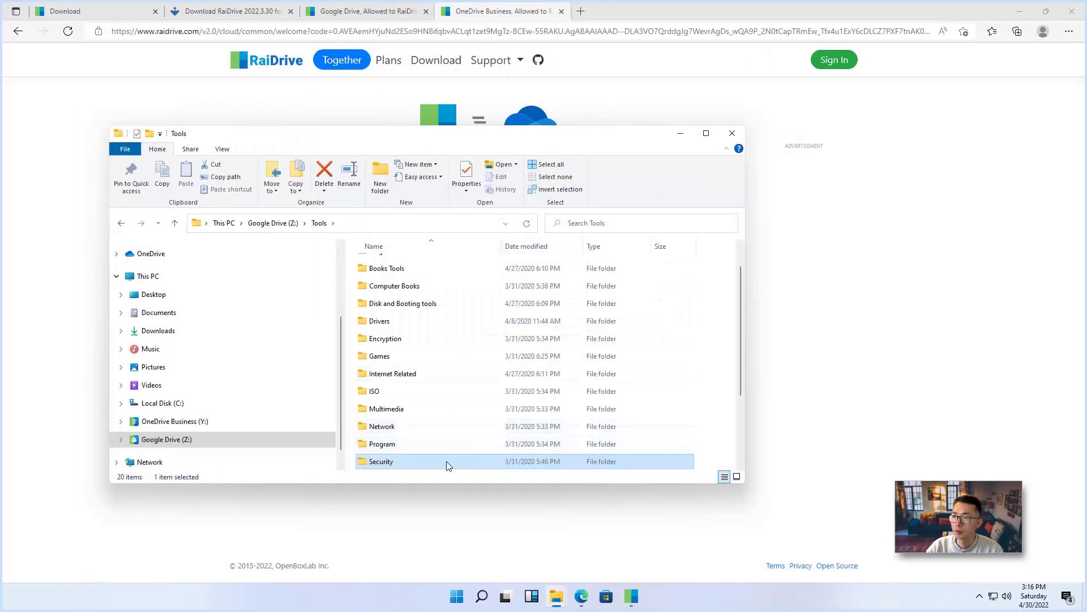
Copy metasploit-latest-windows-installer from Tools > Security, then minimize the browser and File Explorer
scroll(446, 465, "down", 1)
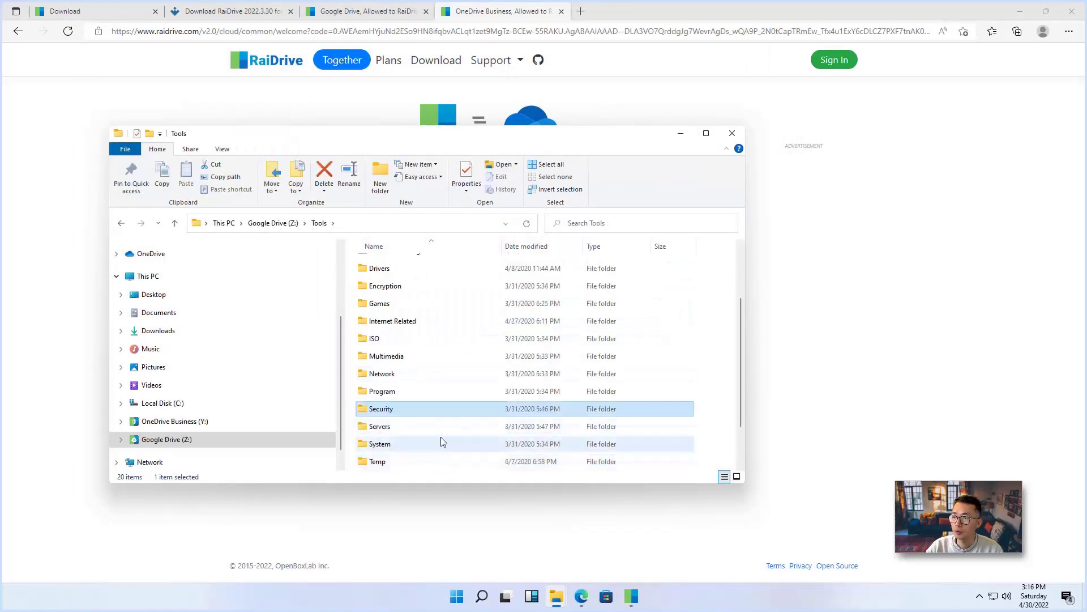
double_click(436, 414)
scroll(617, 439, "down", 1)
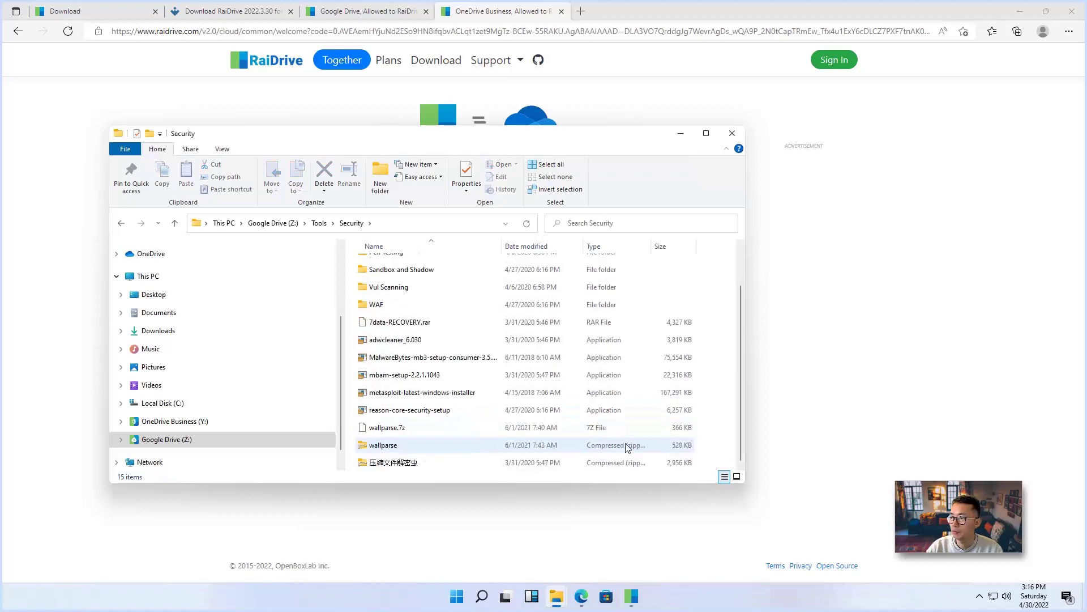
left_click(643, 396)
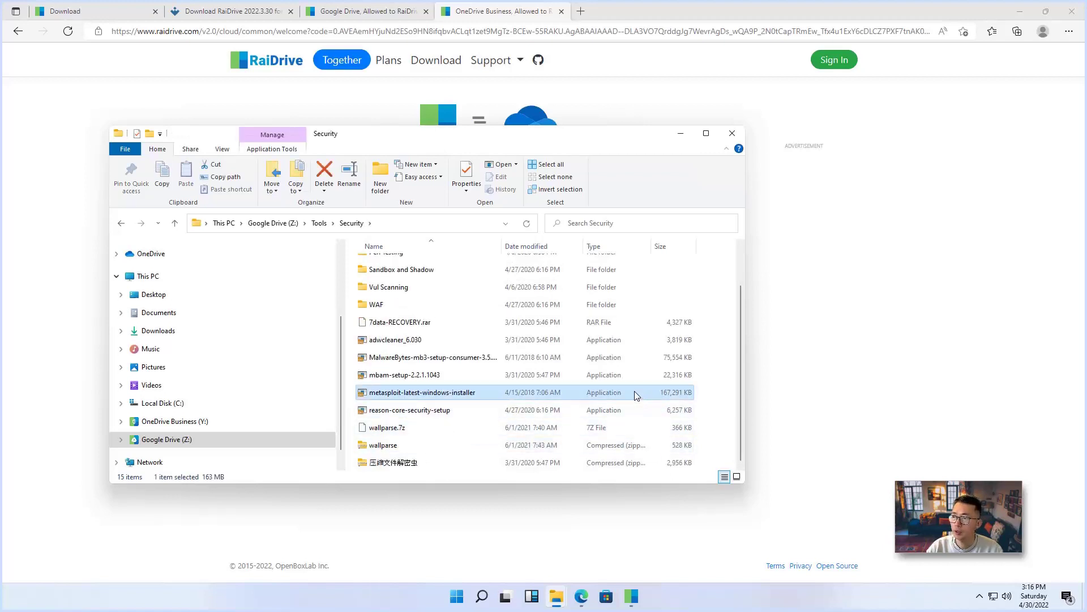
right_click(637, 396)
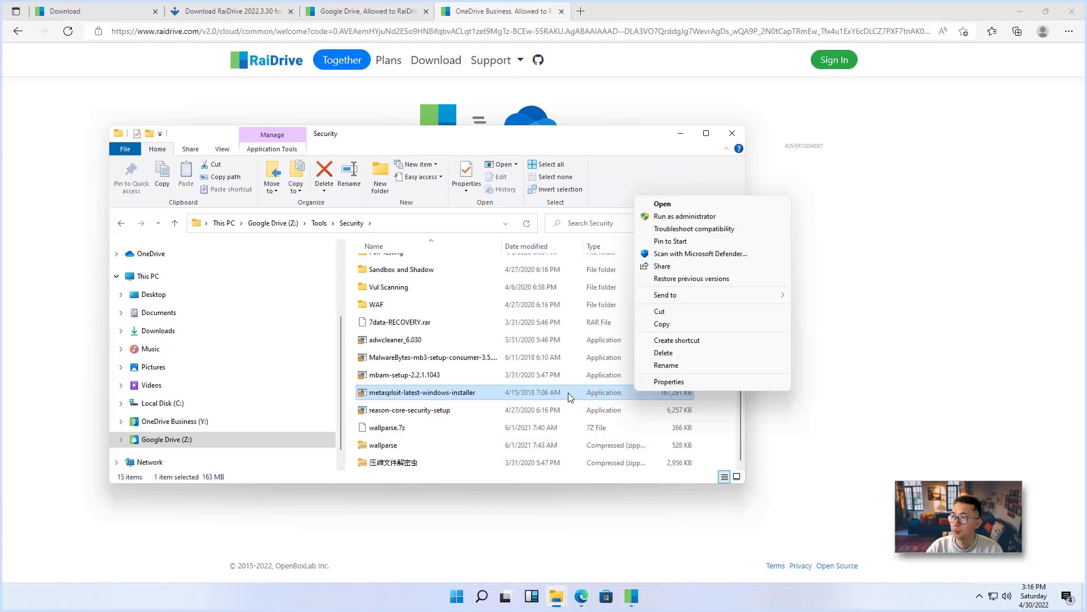
left_click(661, 324)
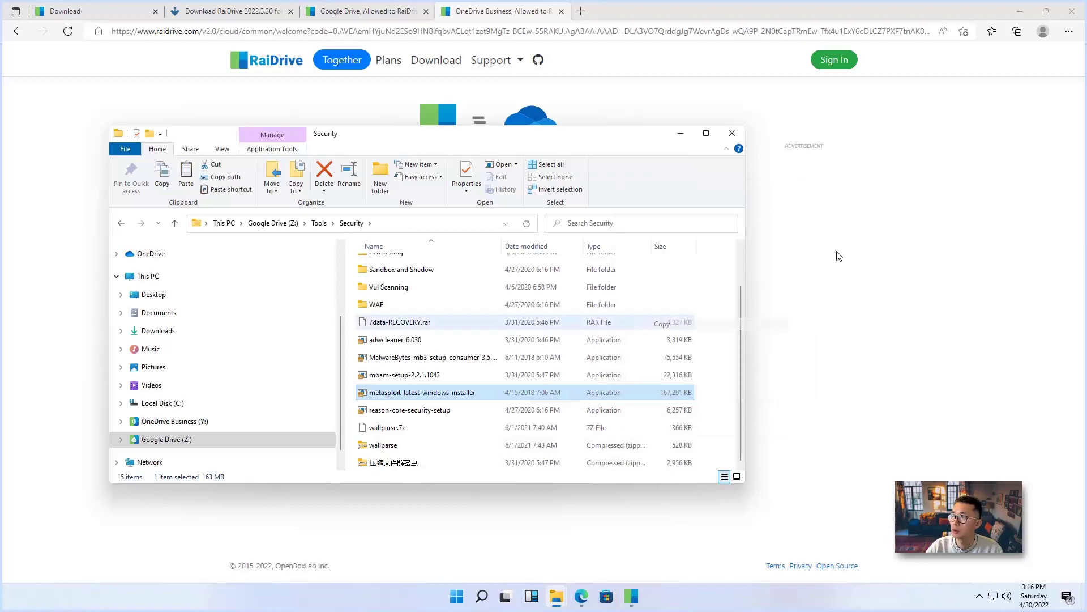
left_click(1022, 11)
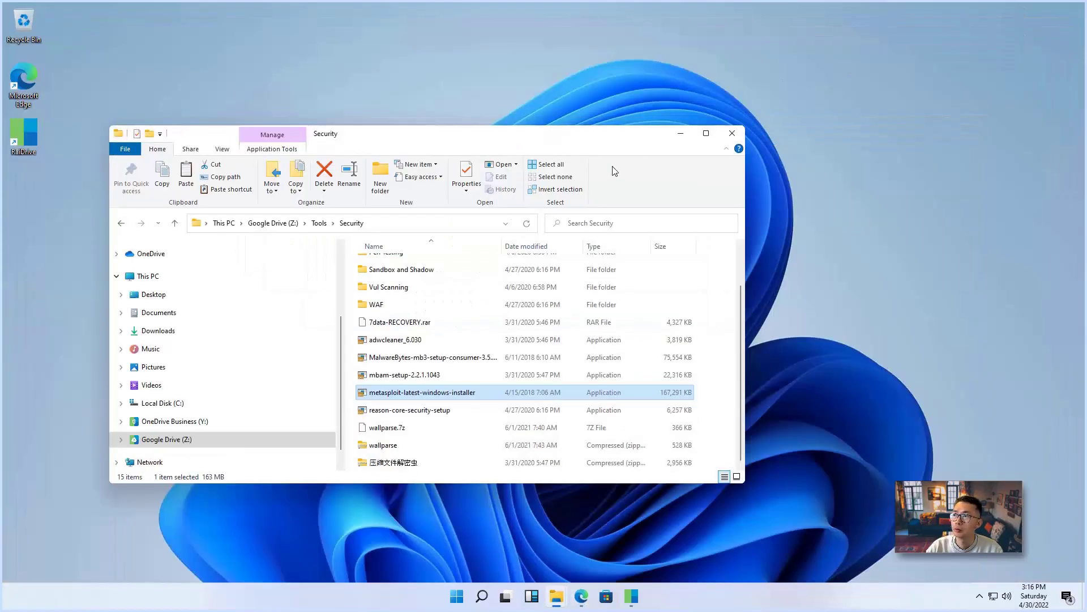
left_click(681, 133)
Show Task Manager's Ethernet performance graph and move the window to the right
right_click(689, 604)
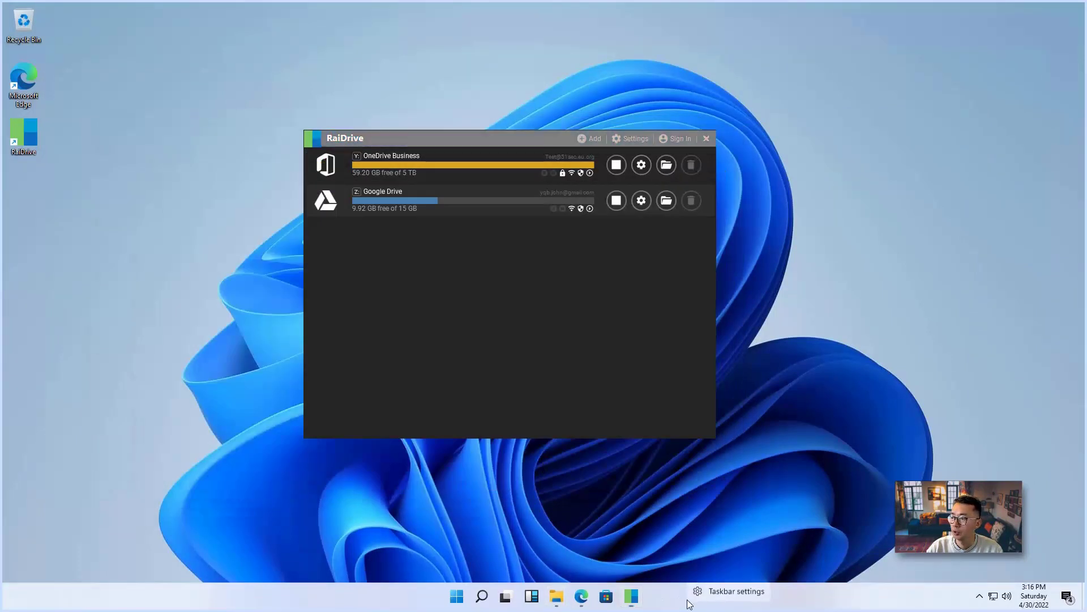
right_click(455, 600)
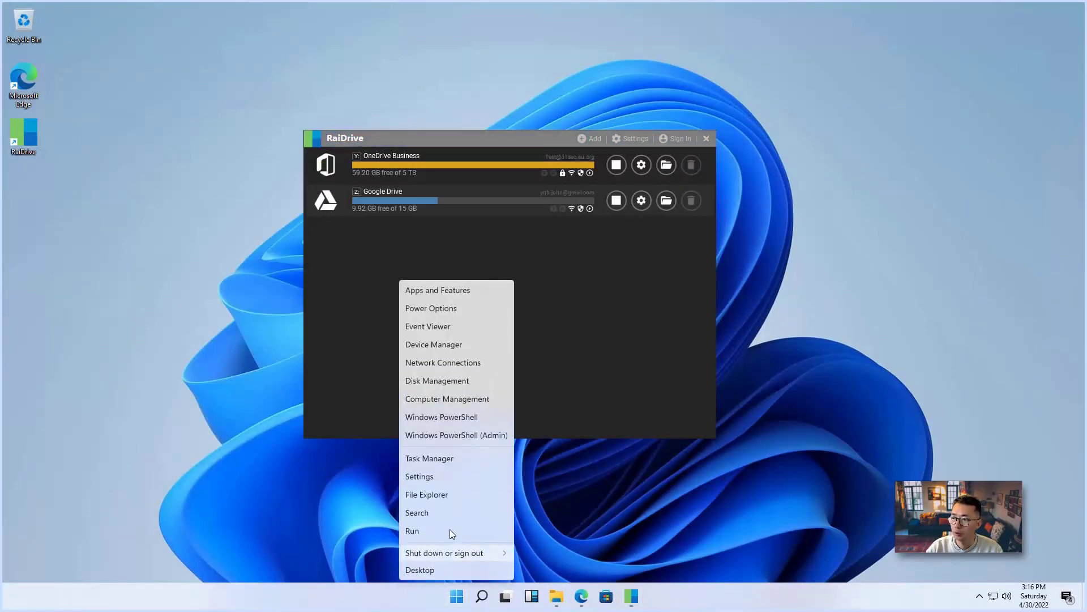
left_click(453, 463)
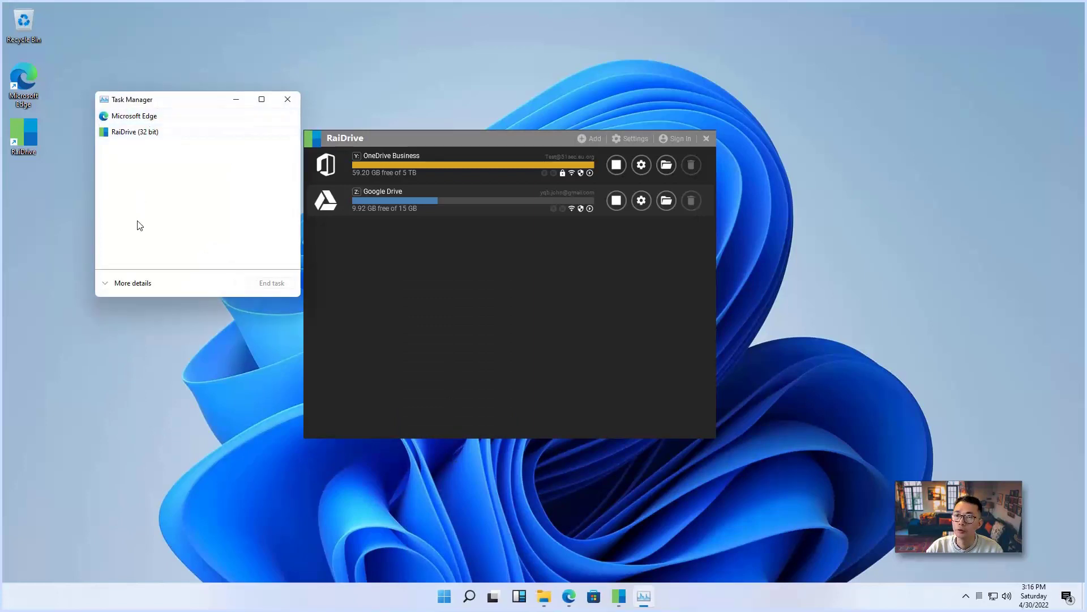
left_click(133, 283)
left_click(164, 128)
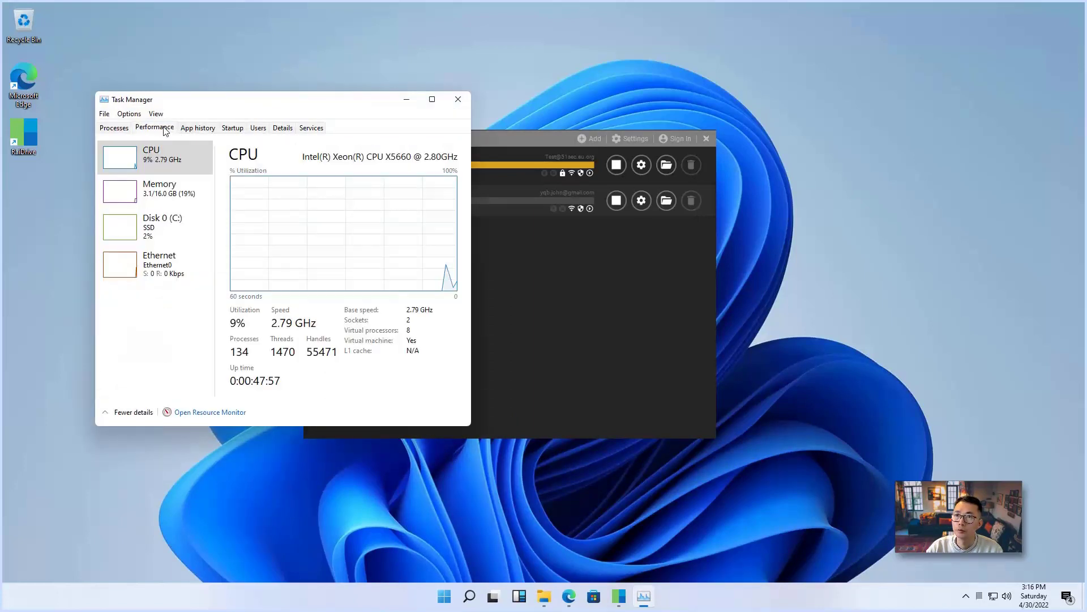
left_click(177, 271)
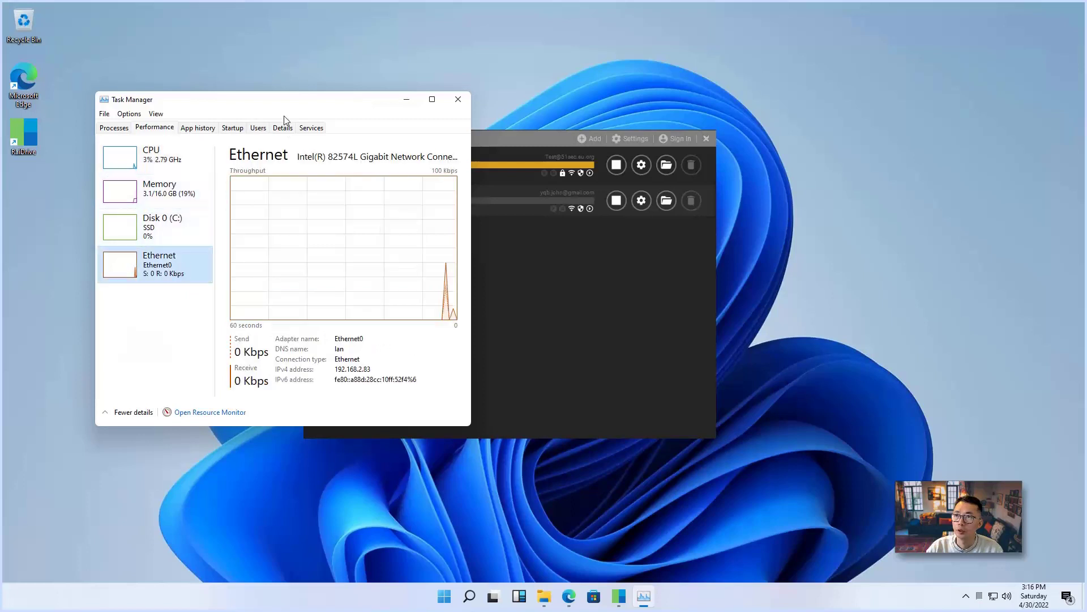
left_click_drag(281, 104, 660, 197)
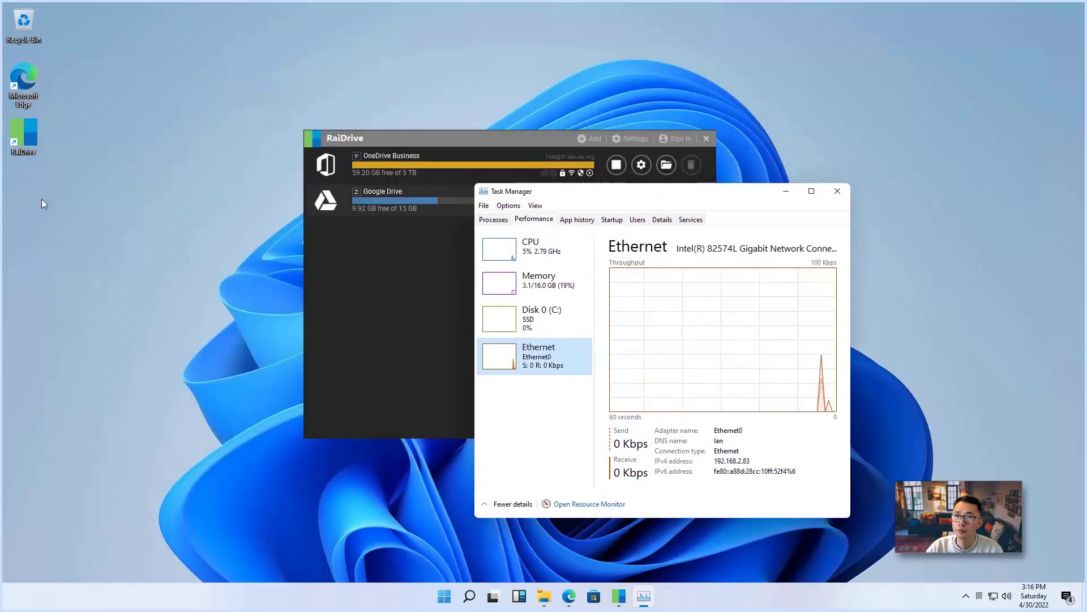
Paste the metasploit installer onto the desktop and expand the copy dialog to show transfer speed
right_click(55, 210)
left_click(80, 249)
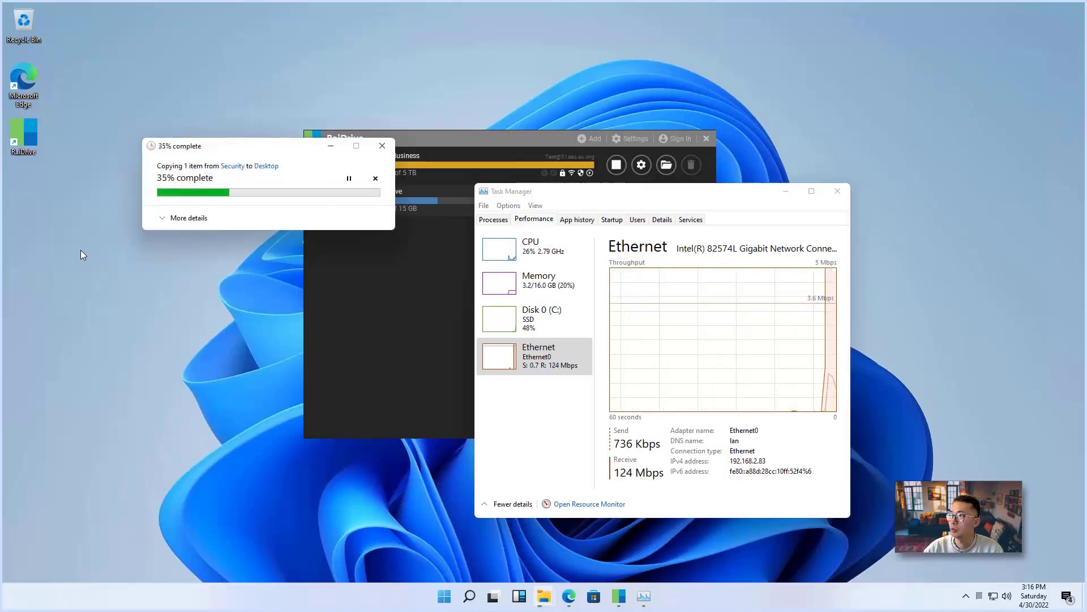
left_click(169, 222)
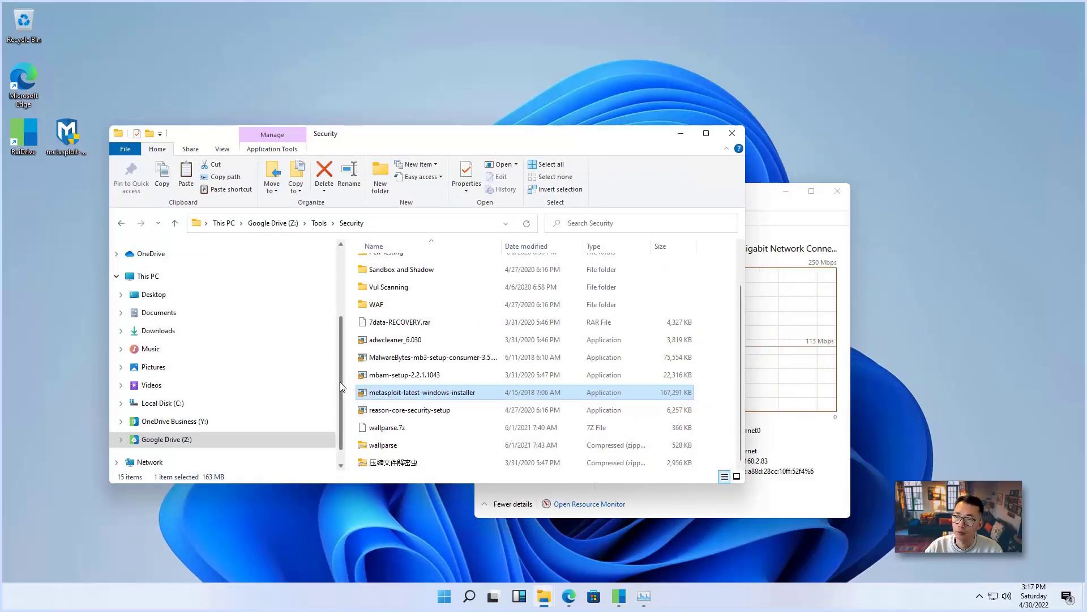
left_click_drag(340, 382, 342, 356)
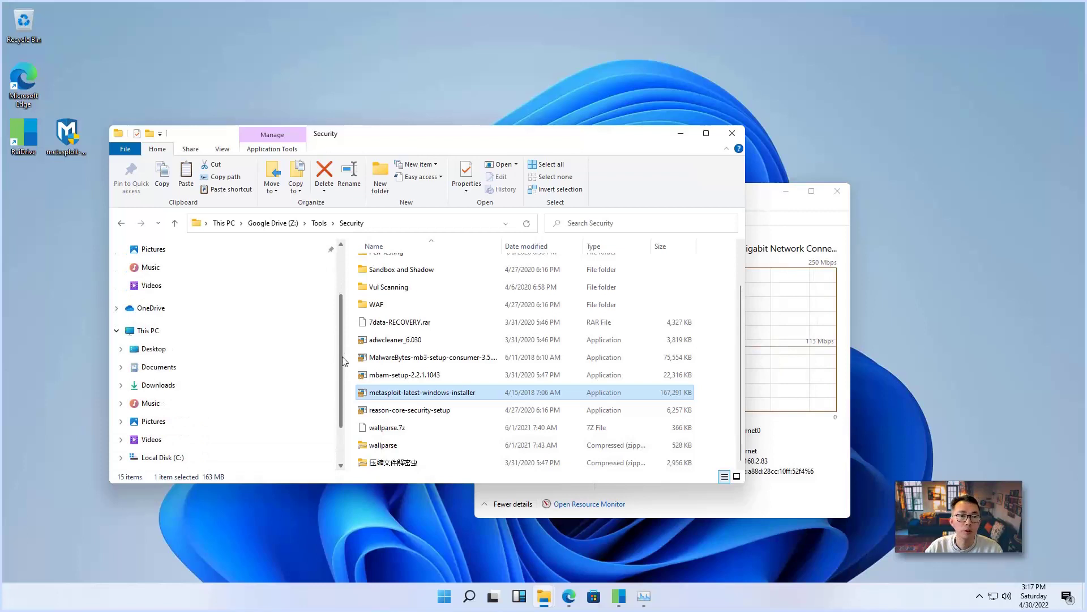